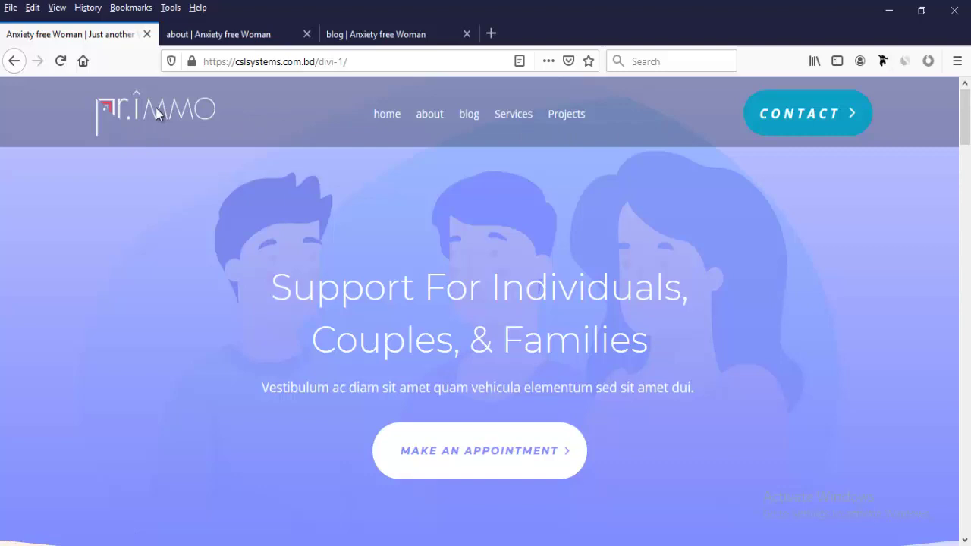
Browse the about and blog pages to compare their white and blue headers.
scroll(243, 319, down, 6)
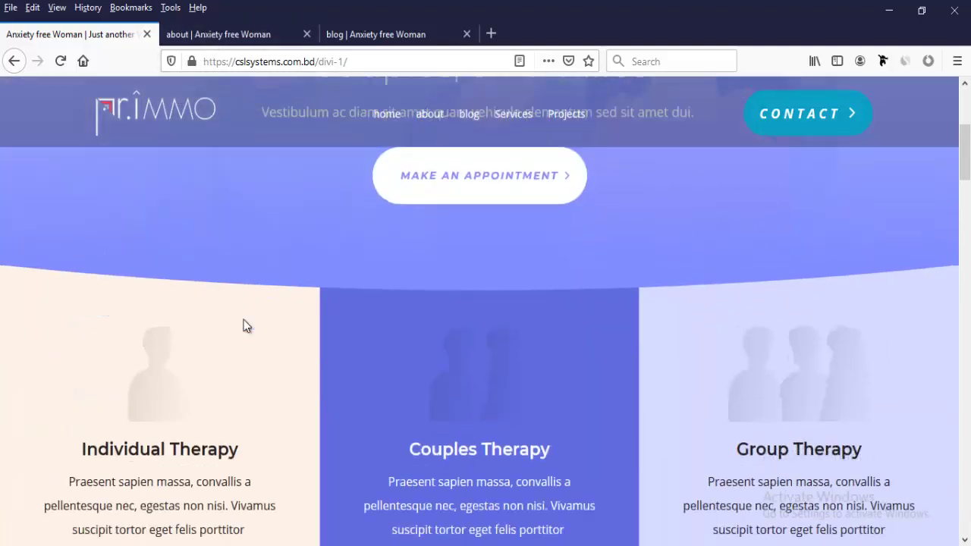
scroll(318, 237, up, 4)
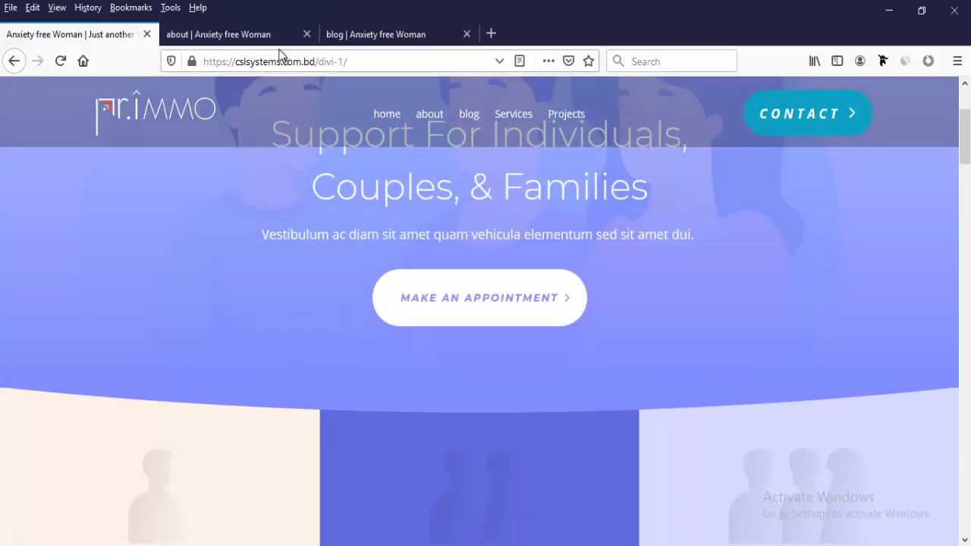
click(280, 44)
scroll(353, 324, down, 3)
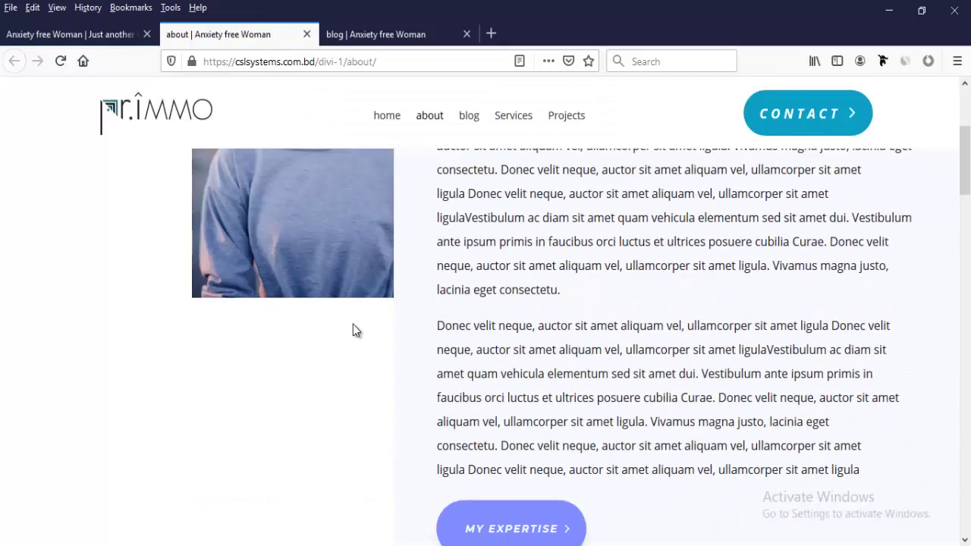
scroll(353, 324, down, 5)
scroll(353, 324, up, 3)
scroll(352, 324, up, 5)
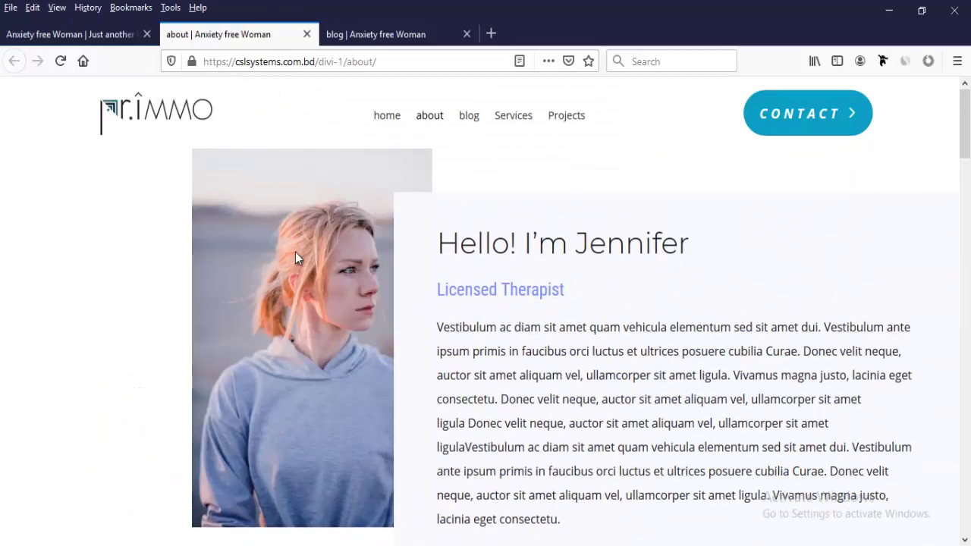
click(393, 37)
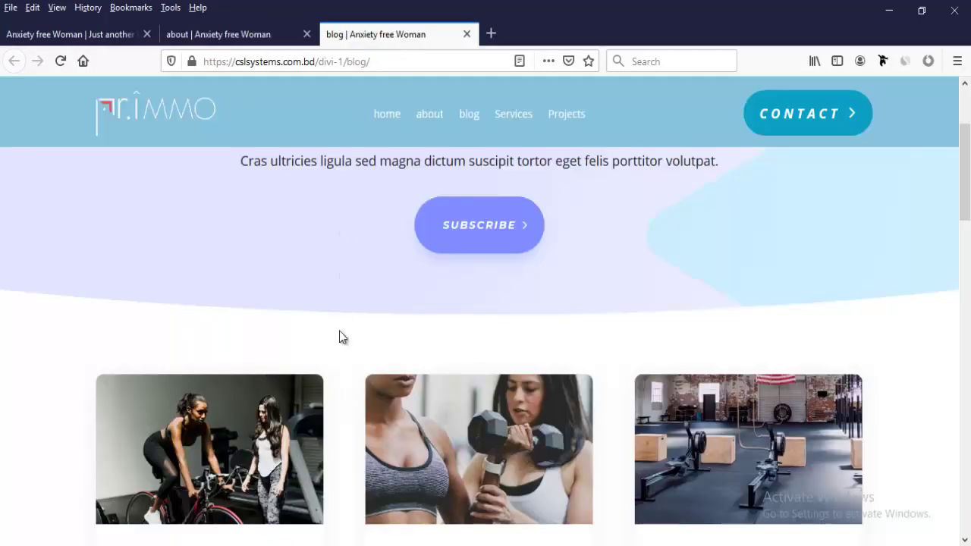
scroll(338, 407, up, 3)
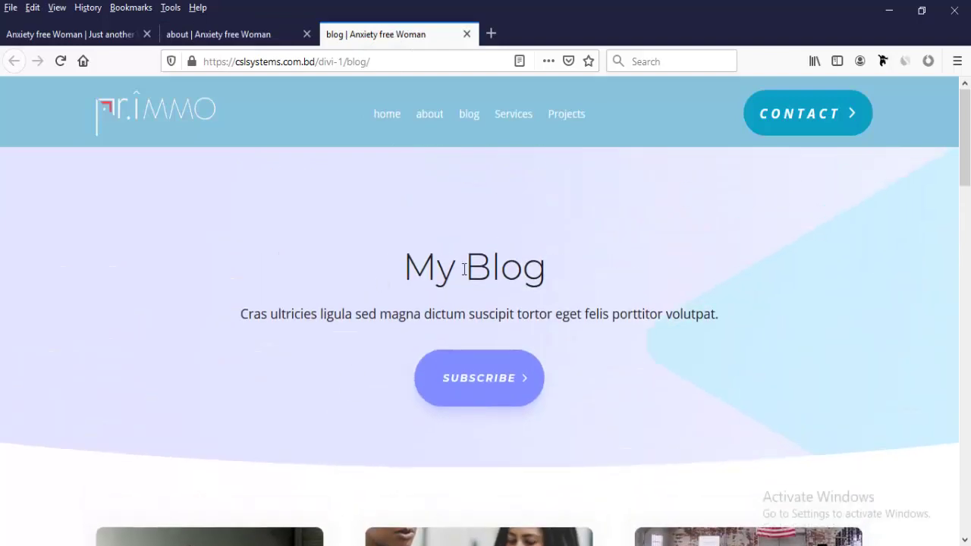
click(104, 34)
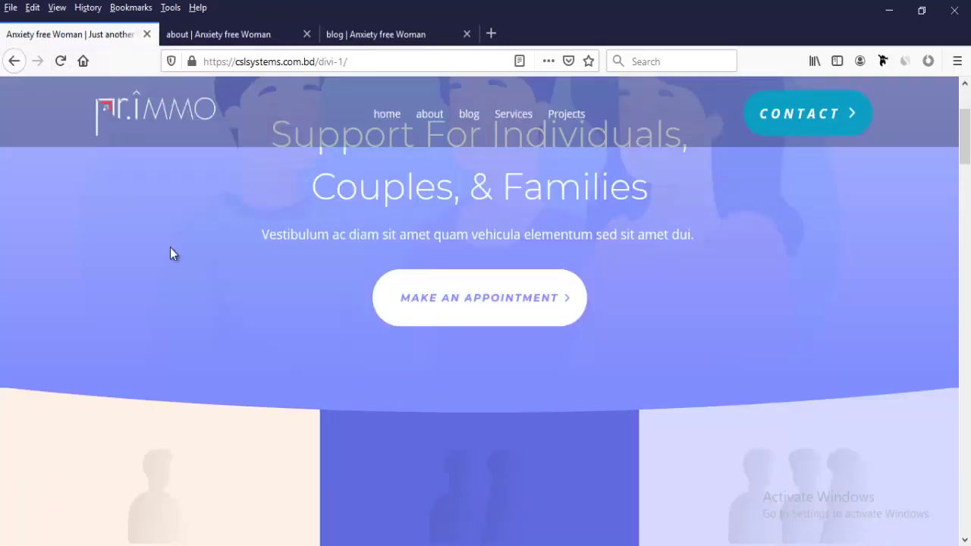
scroll(217, 380, up, 2)
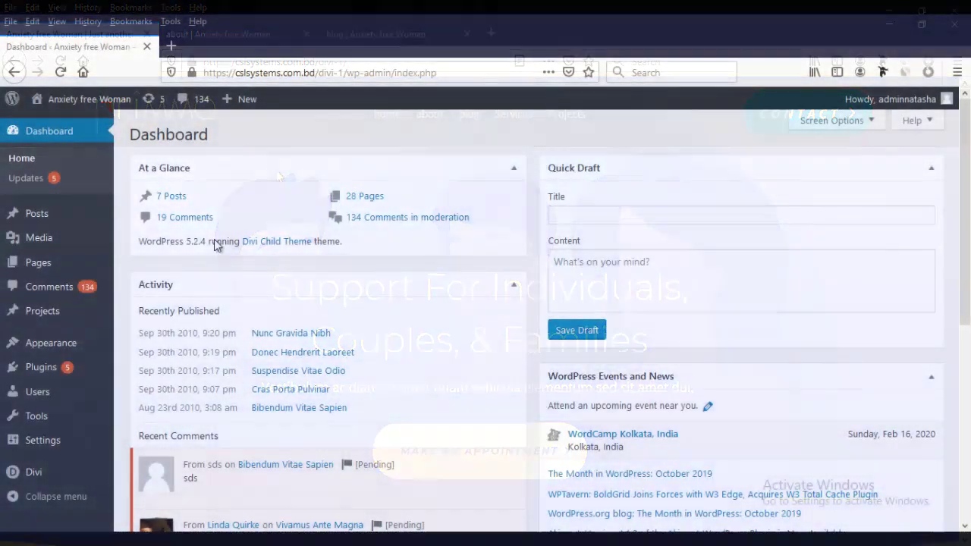
mouse_move(33, 472)
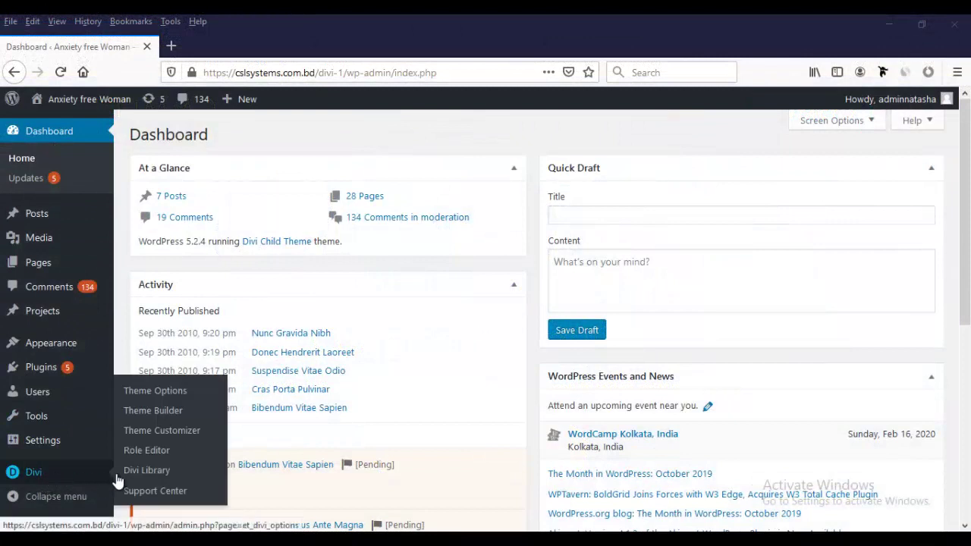
Add a global header to the Default Website Template and build it from scratch.
click(153, 411)
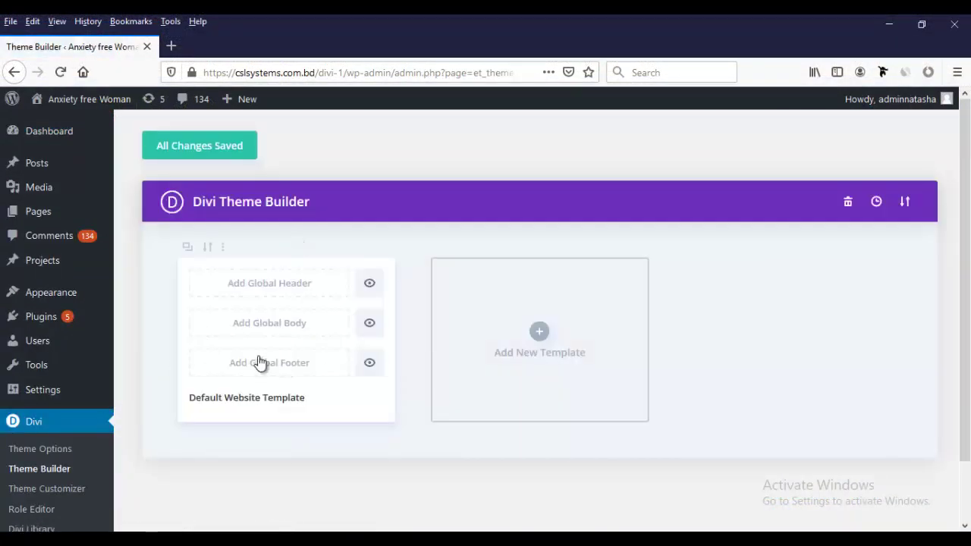
click(253, 286)
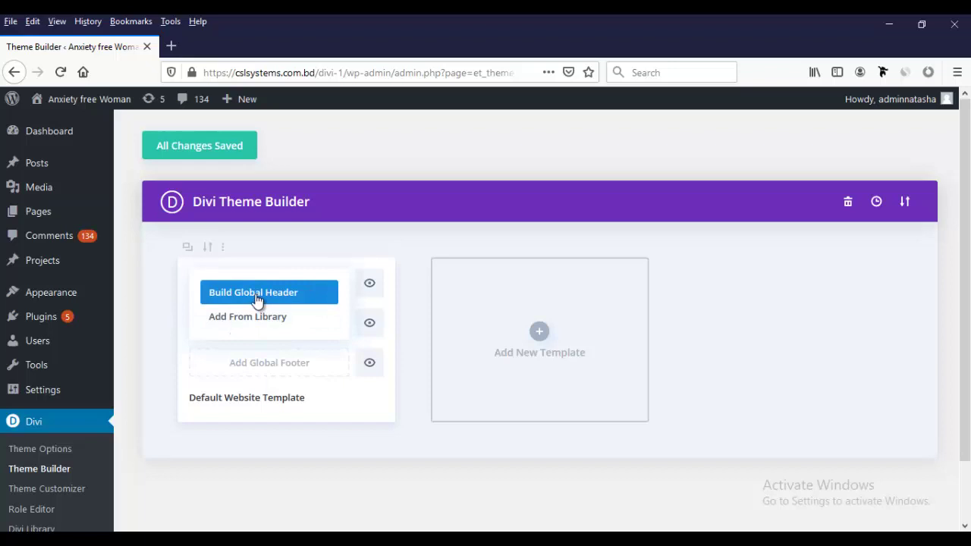
click(258, 300)
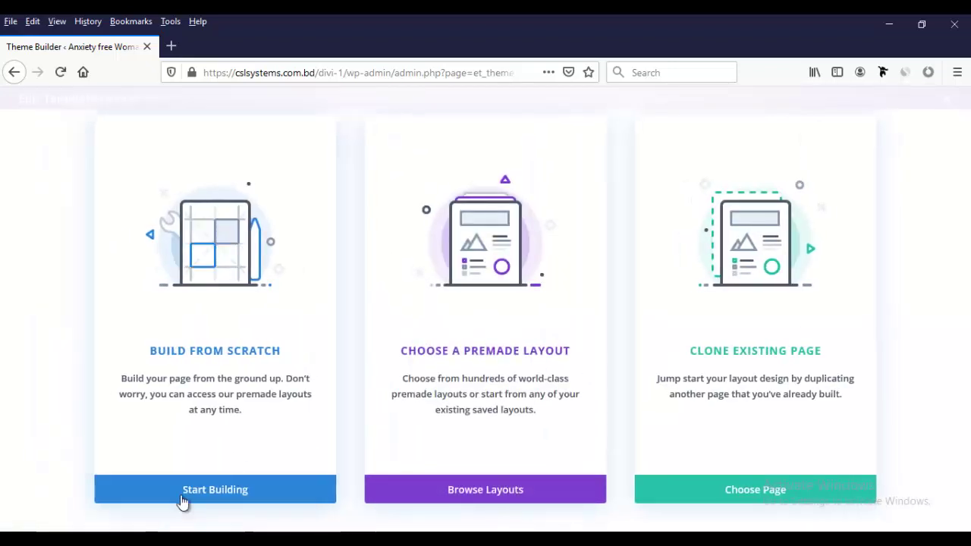
From a blank canvas, add a 1/4-1/2-1/4 row with an empty Image module in the first column.
click(224, 491)
scroll(470, 401, down, 2)
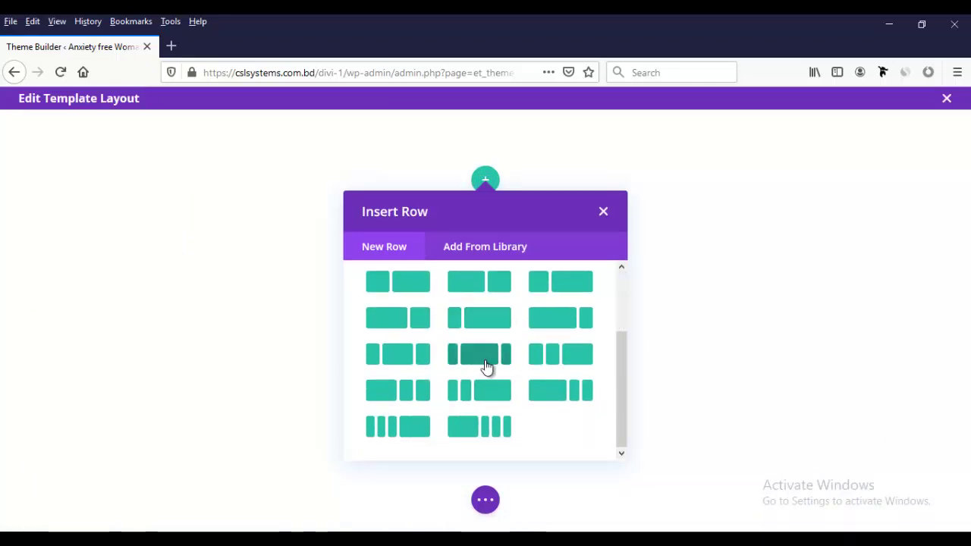
click(486, 362)
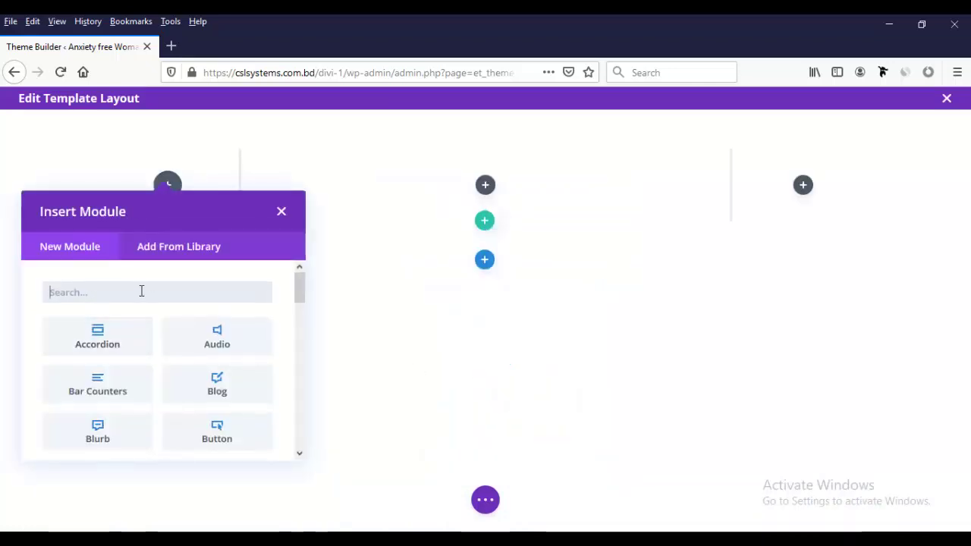
text(ima)
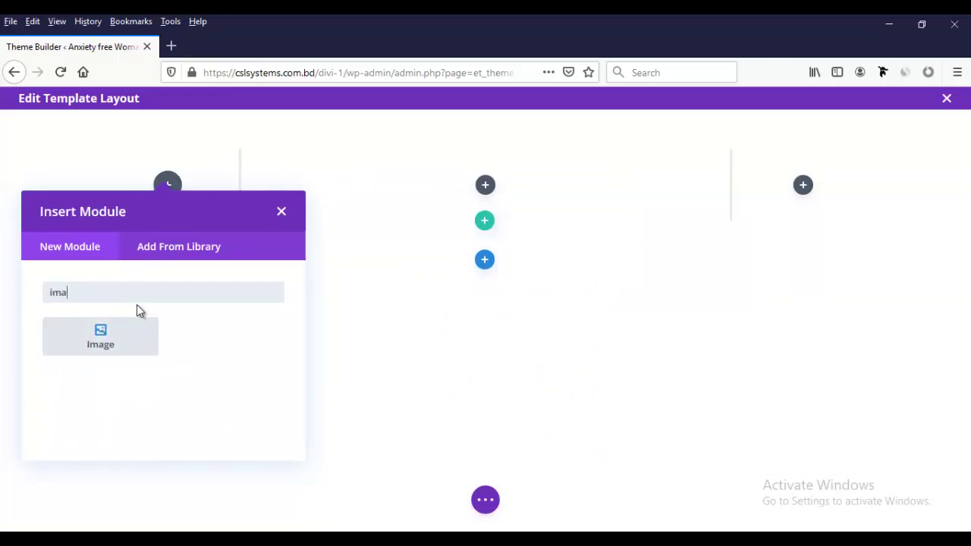
click(133, 325)
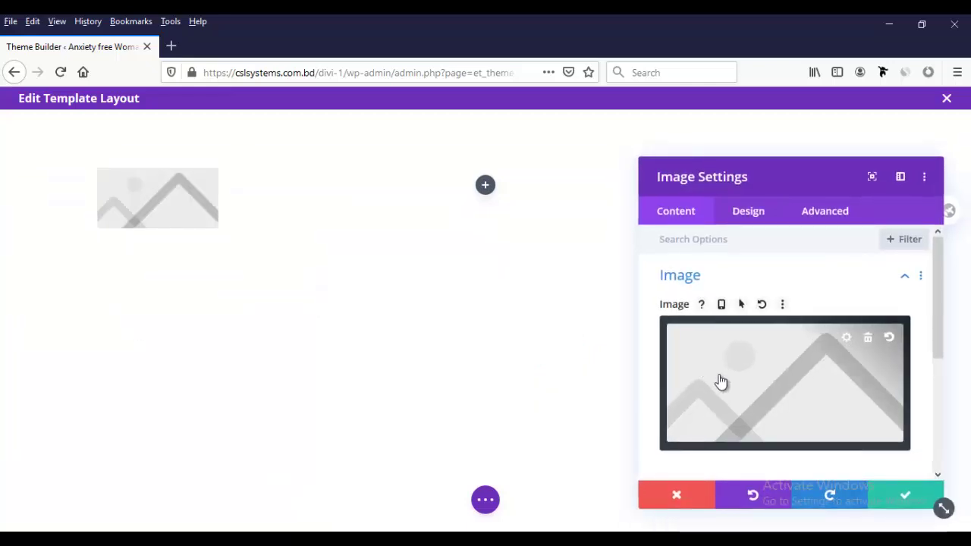
click(717, 384)
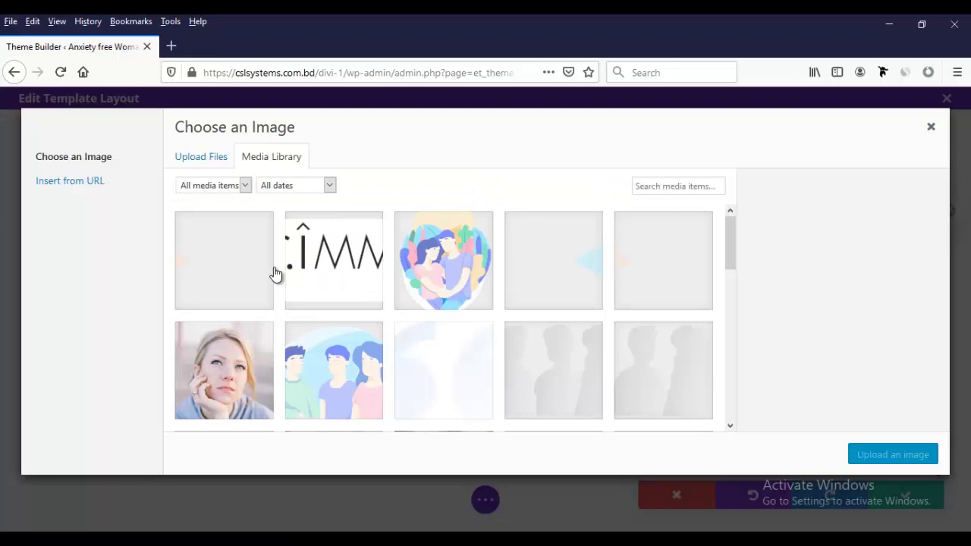
click(932, 127)
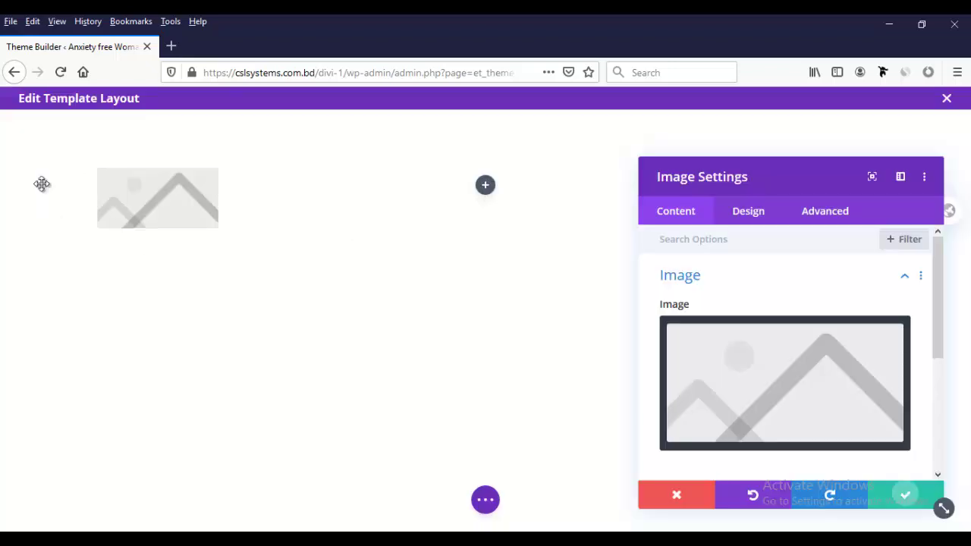
Give the header section a mostly transparent black (grey) background.
key(Escape)
click(37, 124)
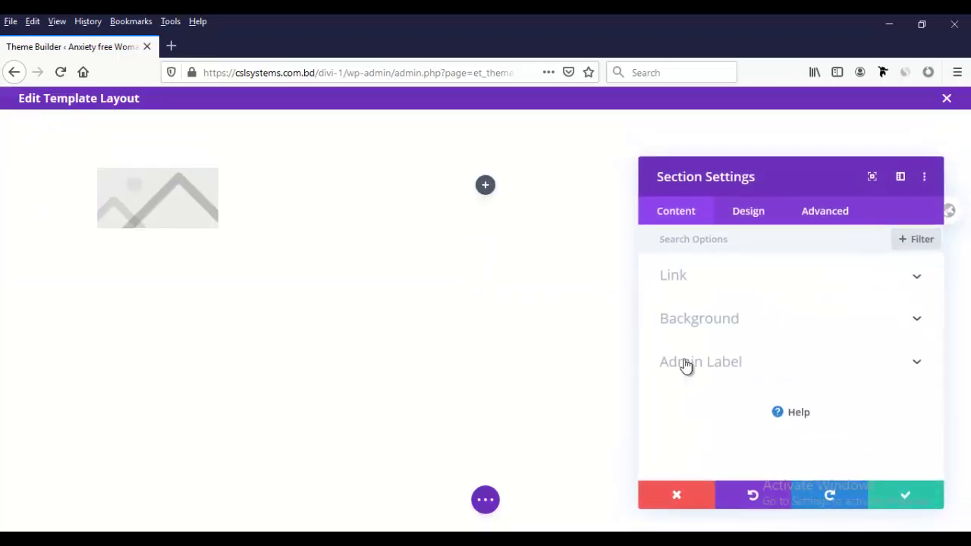
click(709, 319)
scroll(785, 394, down, 3)
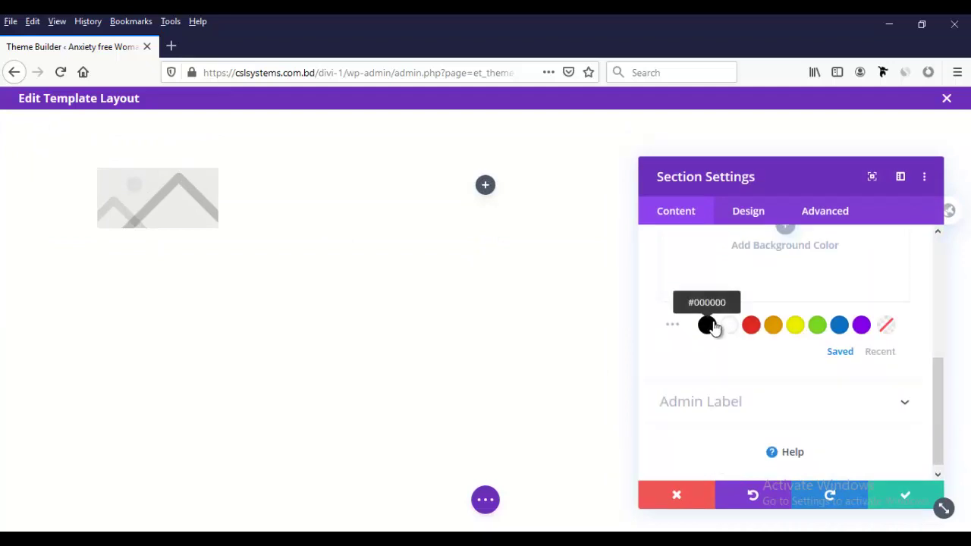
click(710, 326)
scroll(779, 367, up, 2)
click(815, 365)
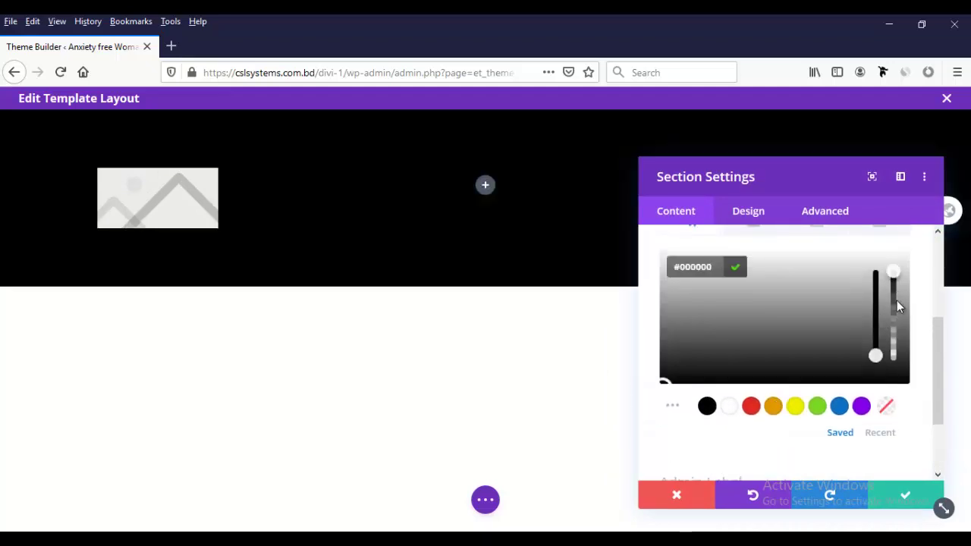
drag(897, 300, 896, 343)
click(907, 494)
mouse_move(157, 198)
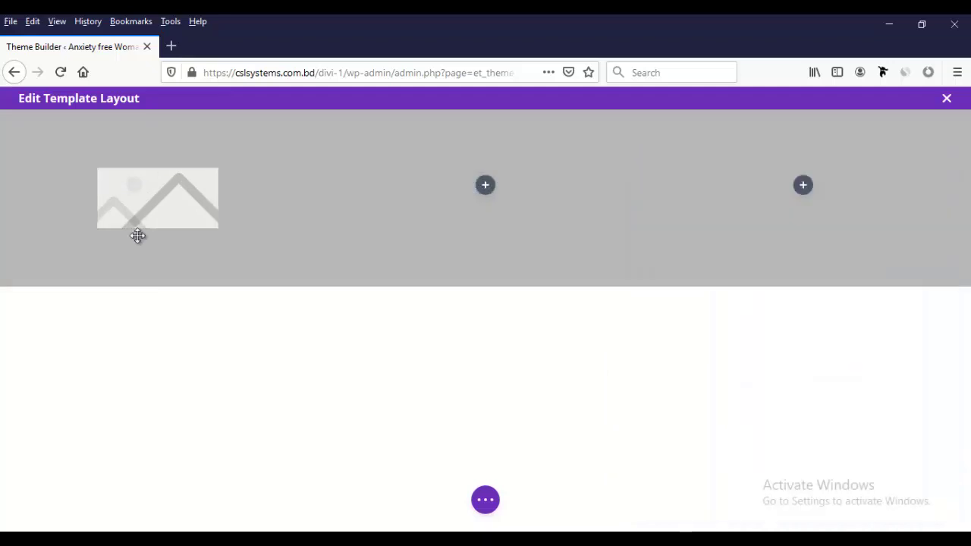
Insert the Primmo site logo from the Media Library into the Image module.
click(133, 177)
click(706, 362)
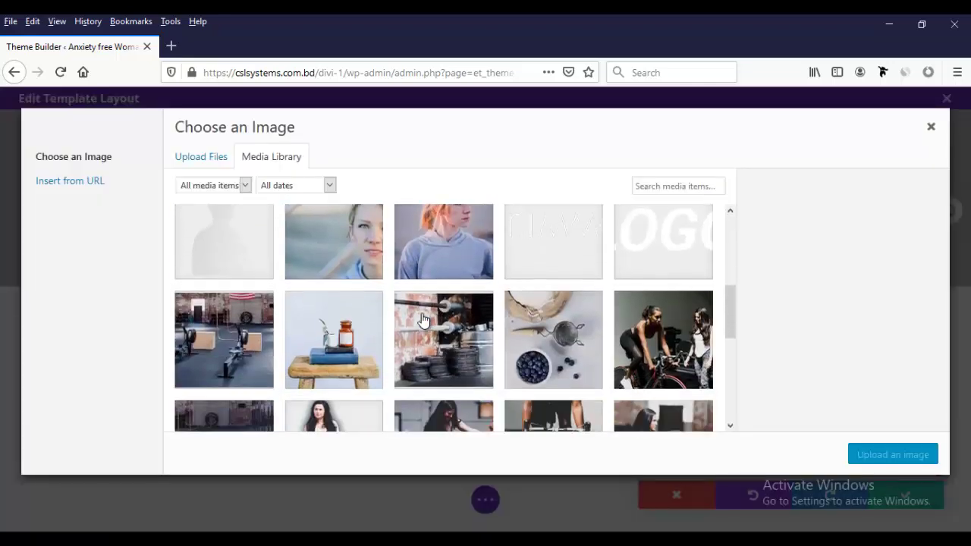
scroll(531, 303, down, 2)
click(568, 238)
click(893, 454)
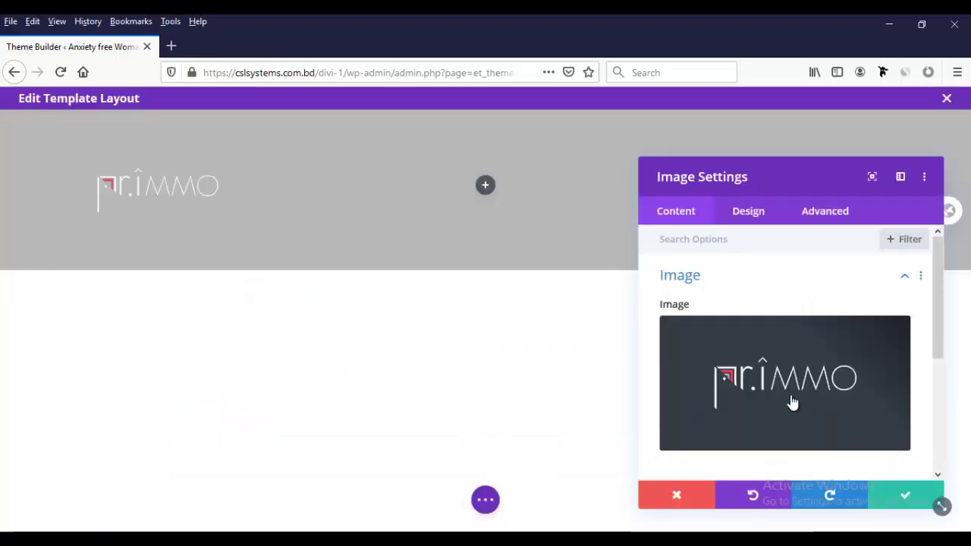
Add a Menu module showing the main menu to the middle column.
click(906, 495)
click(486, 186)
text(m)
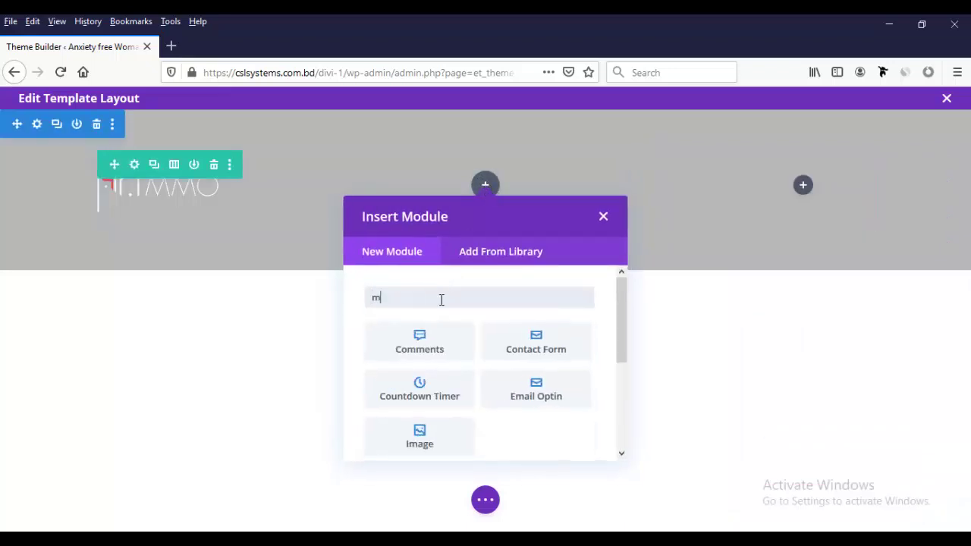
text(enu)
click(448, 344)
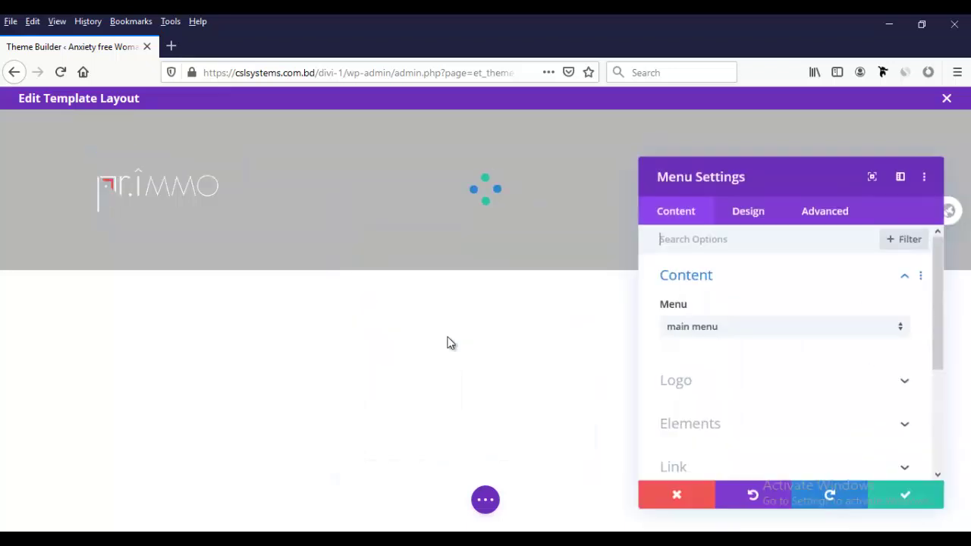
click(729, 334)
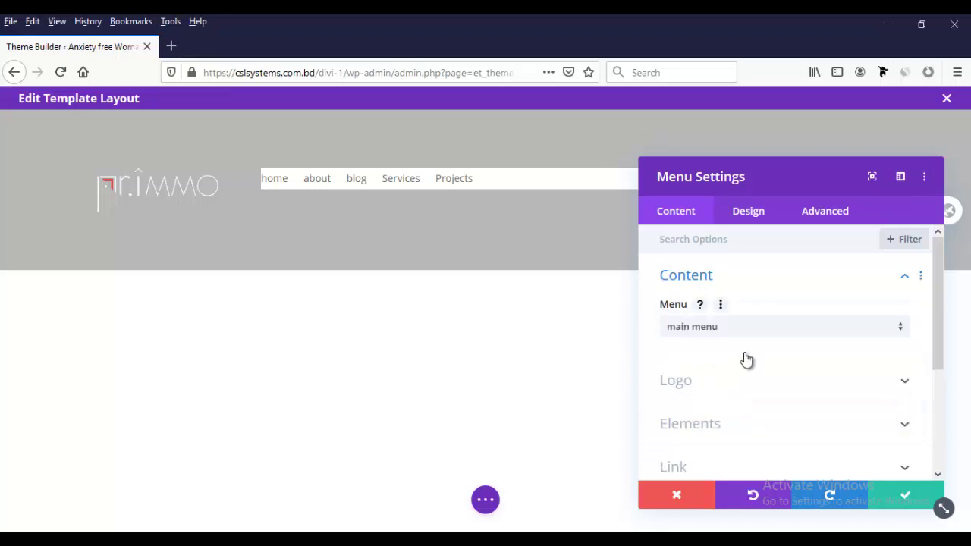
click(906, 497)
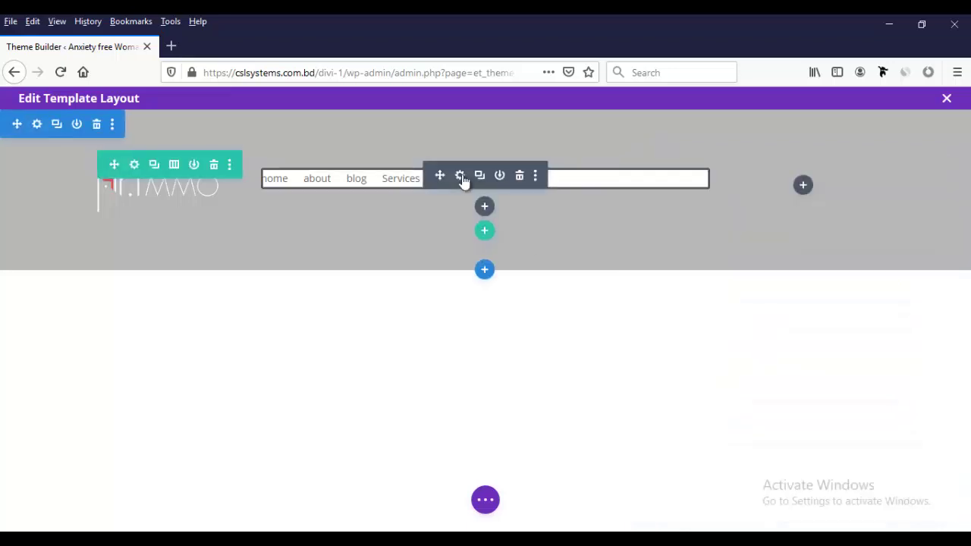
Remove the menu module's white background colour.
click(460, 174)
click(748, 211)
click(676, 211)
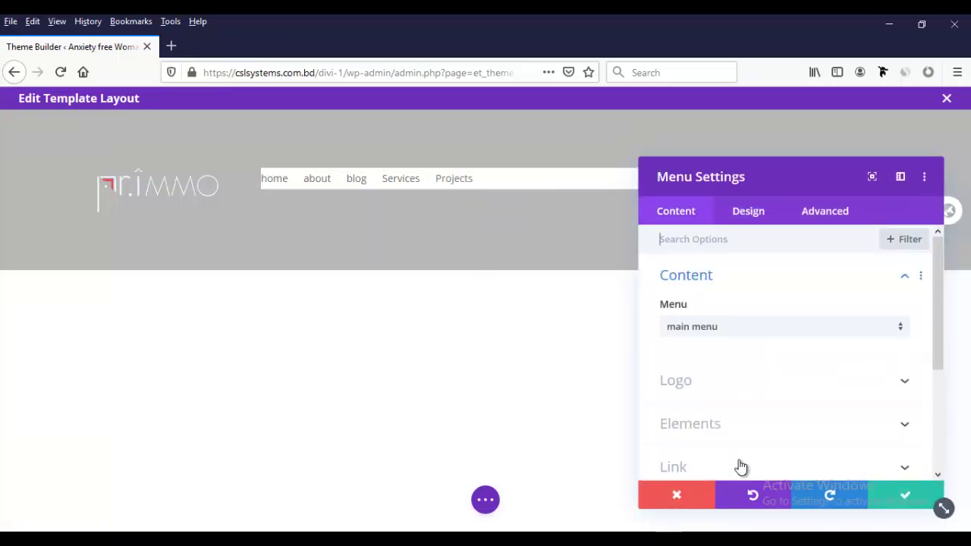
scroll(713, 425, down, 3)
click(699, 351)
click(791, 395)
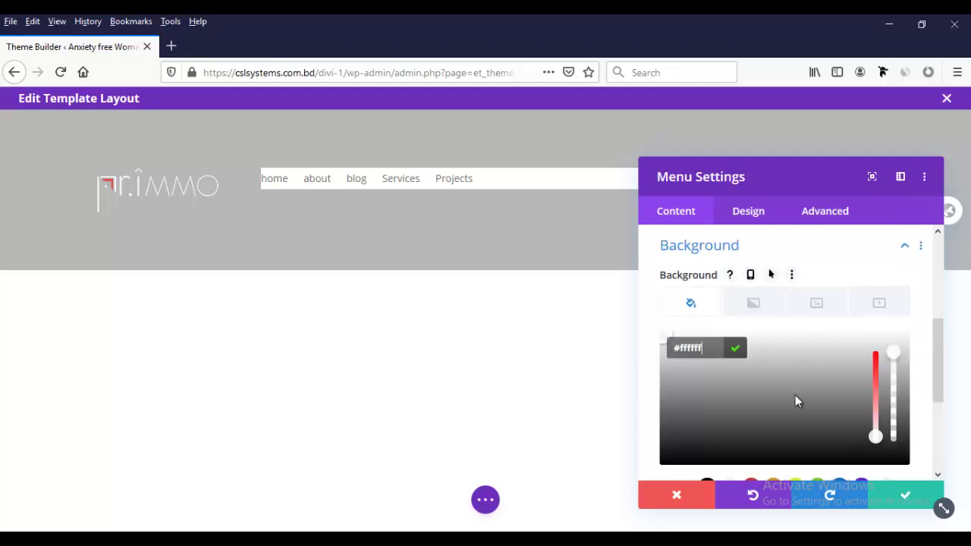
click(825, 246)
click(798, 352)
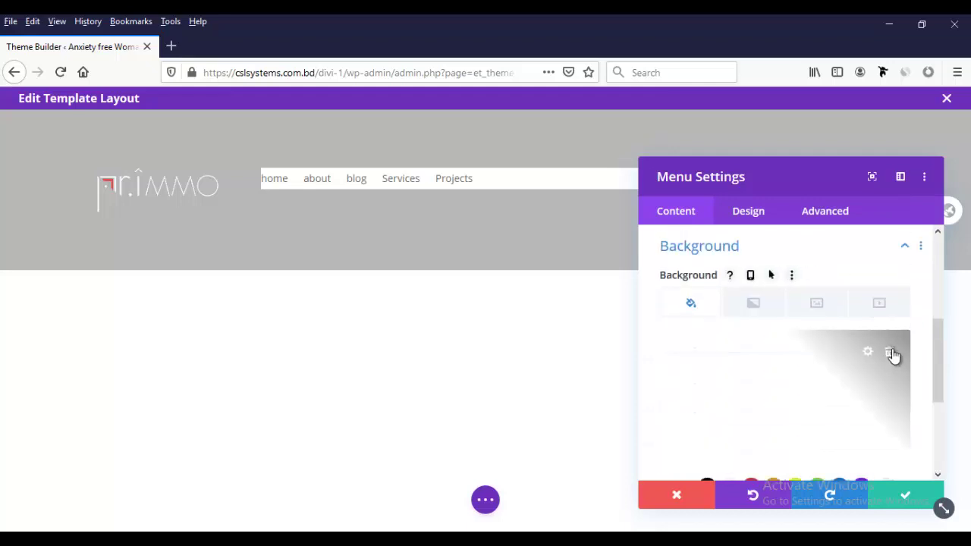
click(889, 351)
Set the menu link text to white and the layout style to Centered, then save.
click(750, 217)
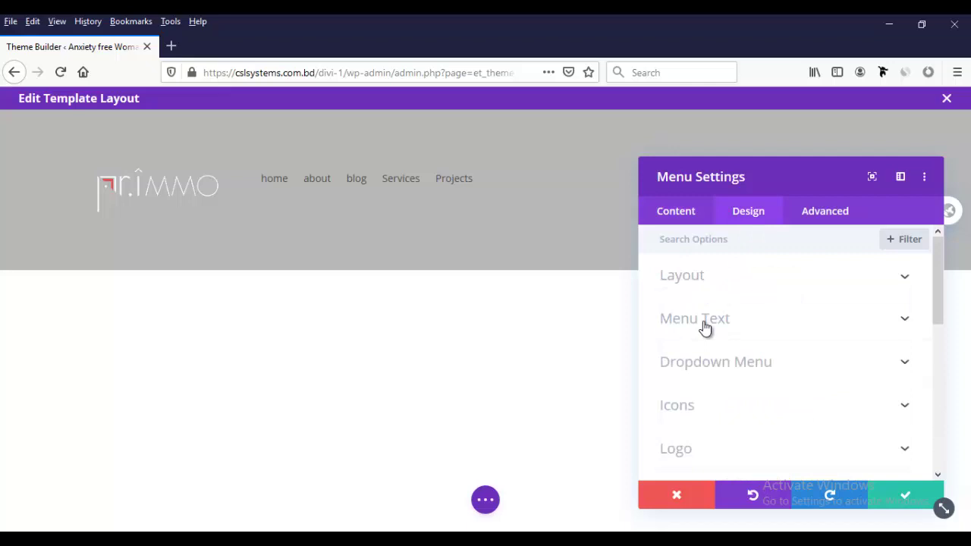
click(705, 320)
scroll(727, 379, down, 2)
click(733, 396)
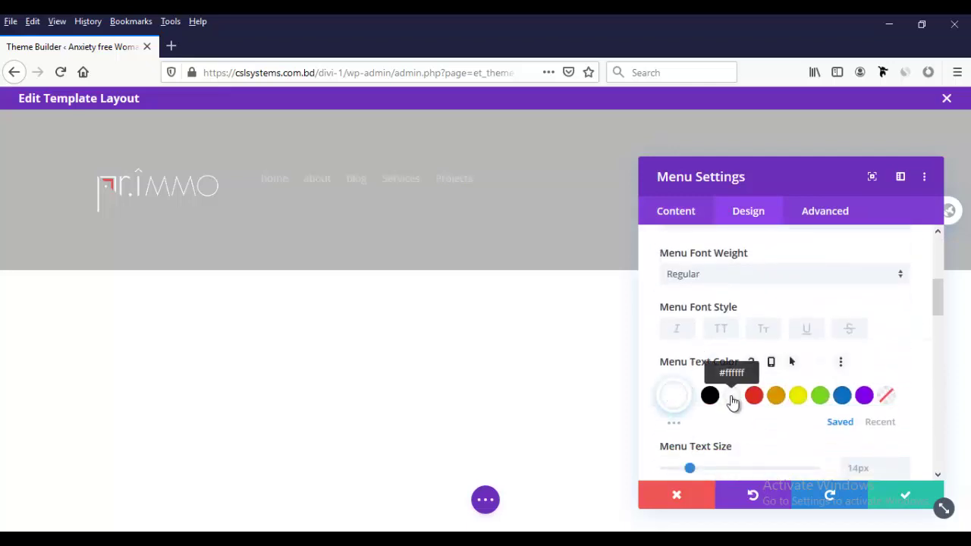
scroll(734, 380, up, 5)
click(720, 282)
click(718, 341)
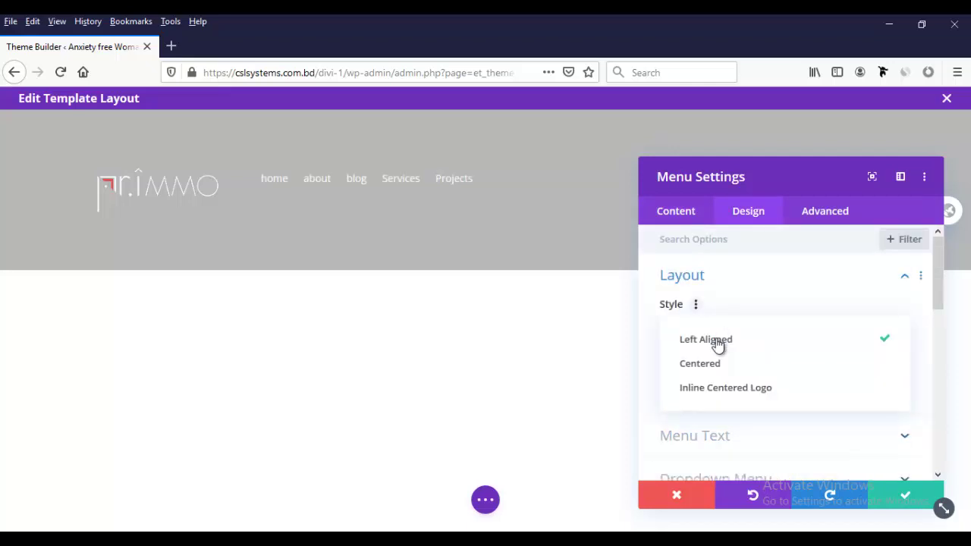
click(719, 365)
click(905, 496)
mouse_move(805, 186)
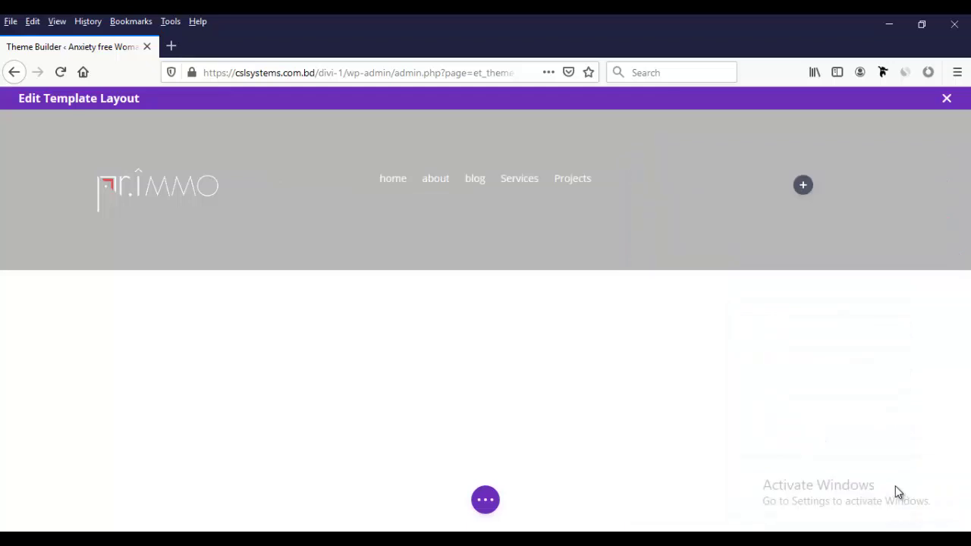
Insert a Button module into the header with the text 'Contact'.
click(803, 187)
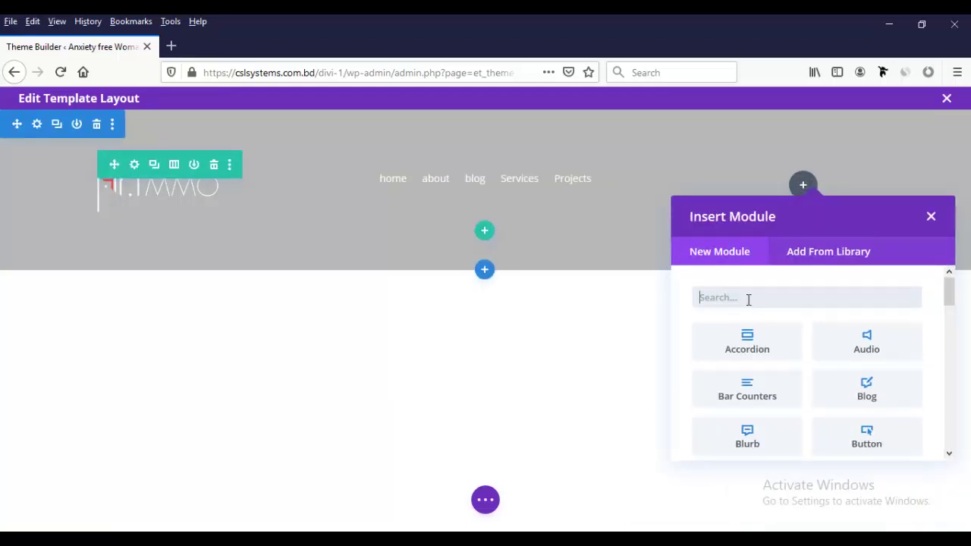
text(but)
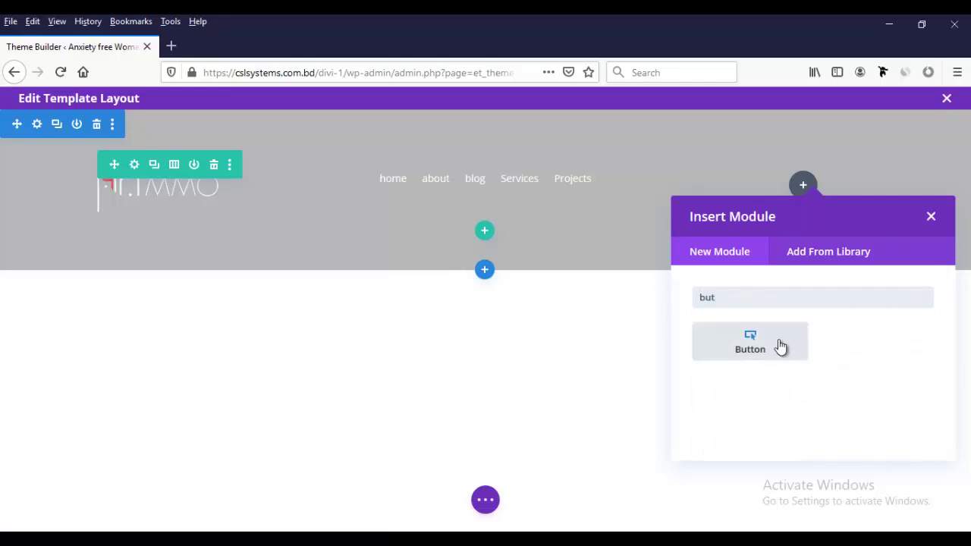
click(781, 347)
drag(757, 334, 633, 332)
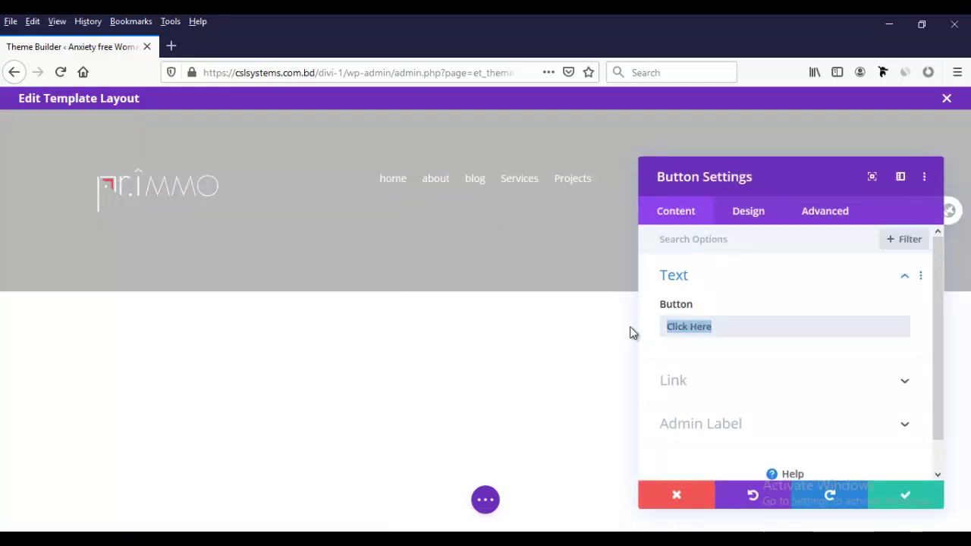
text(ontact)
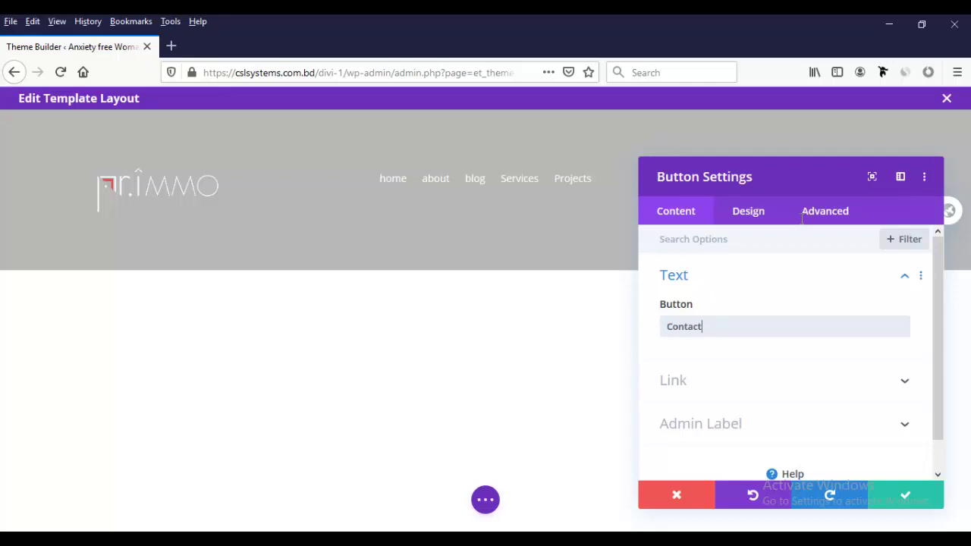
mouse_move(774, 169)
mouse_down()
mouse_move(433, 156)
mouse_move(394, 136)
mouse_up()
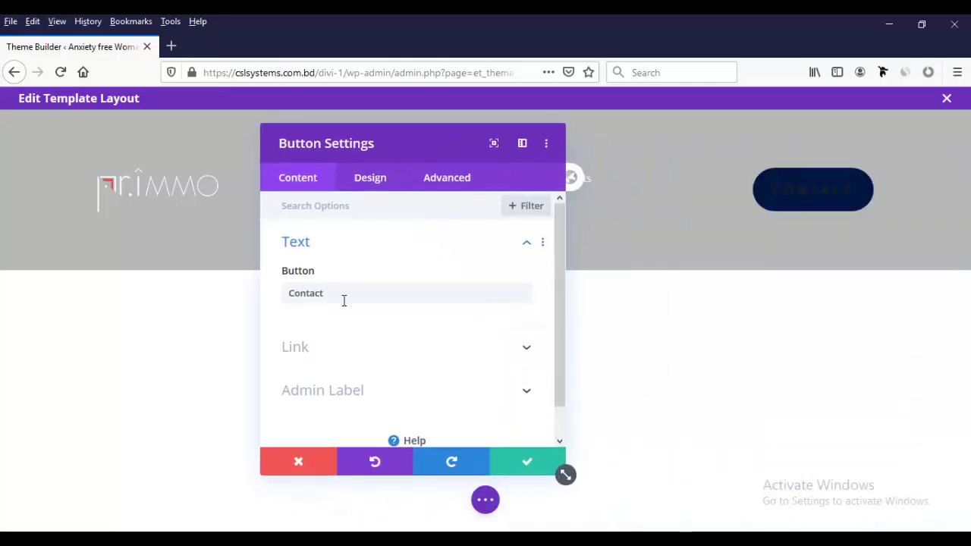
Enable custom button styles and make the button text white.
click(359, 185)
click(332, 328)
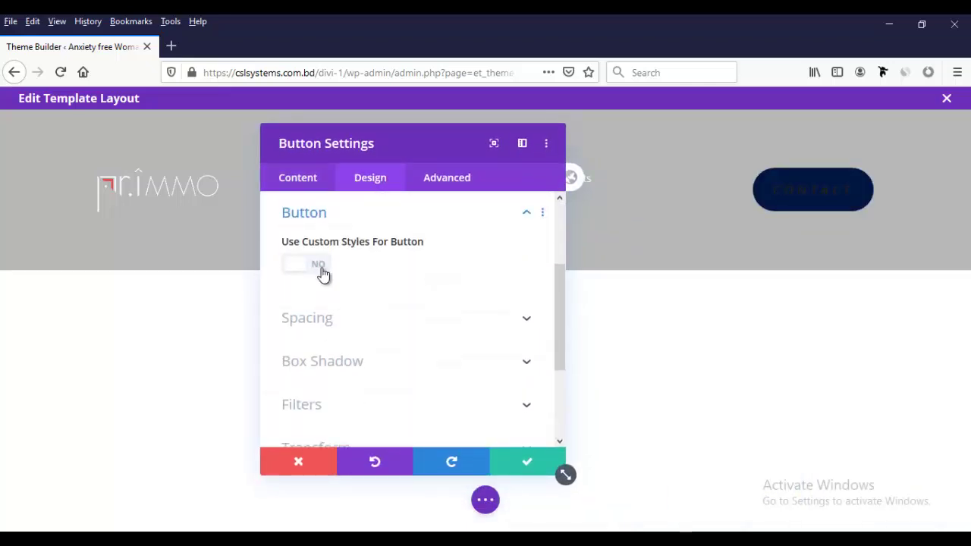
click(318, 265)
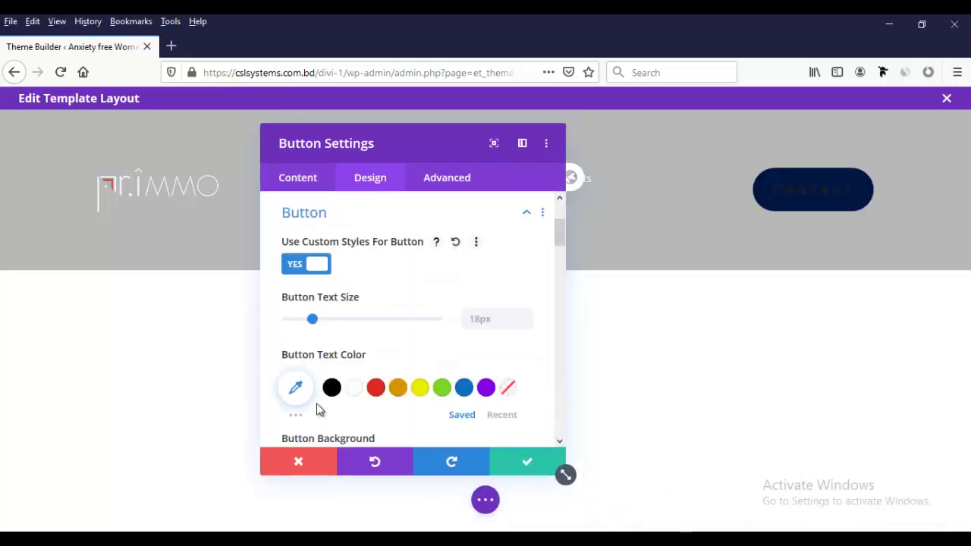
click(354, 390)
scroll(355, 395, down, 2)
scroll(355, 395, down, 2)
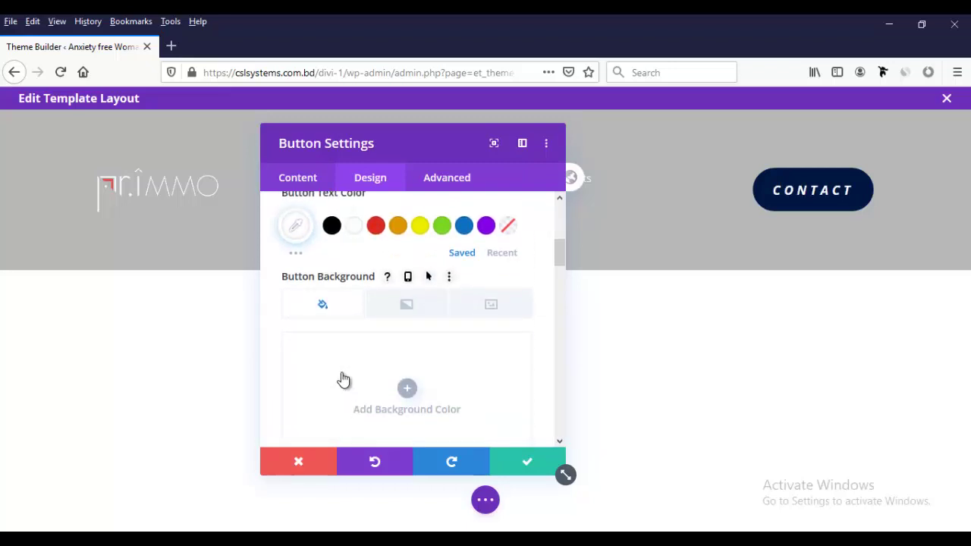
scroll(349, 349, down, 2)
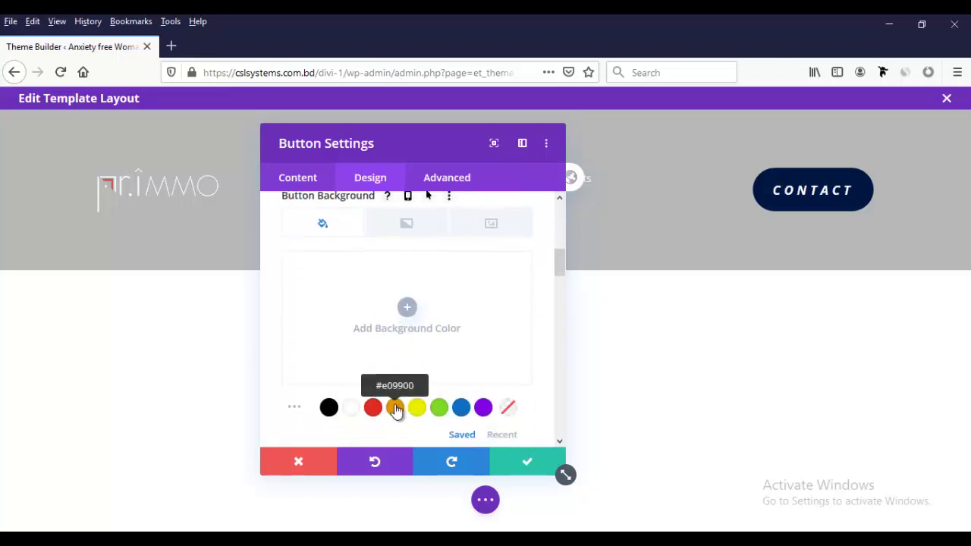
Set the button background to teal #0da0c5.
click(395, 410)
scroll(402, 387, down, 4)
scroll(486, 345, up, 2)
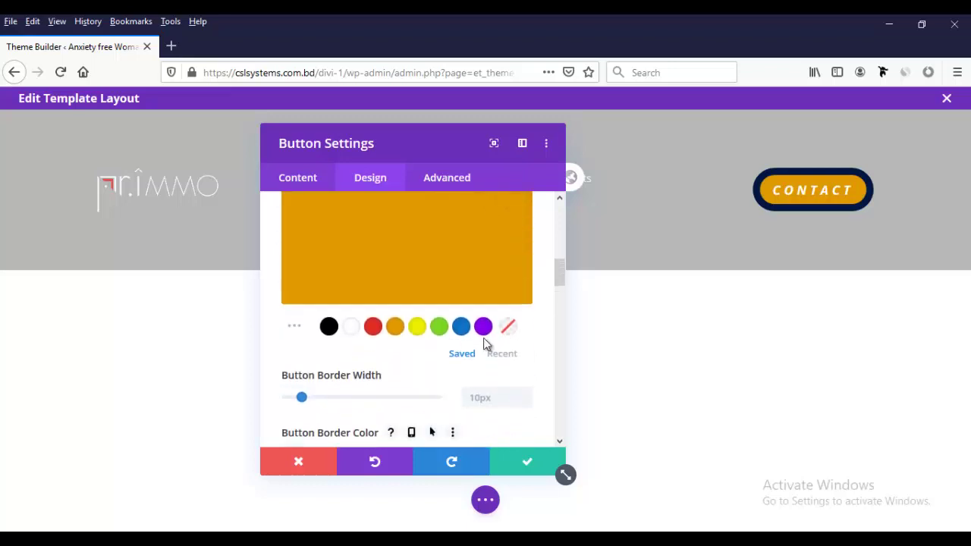
click(294, 328)
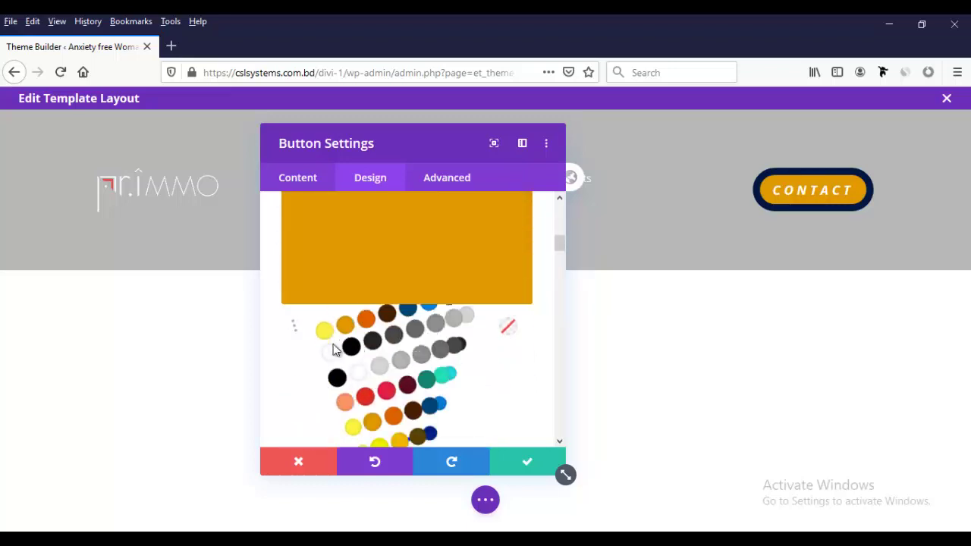
scroll(349, 347, down, 2)
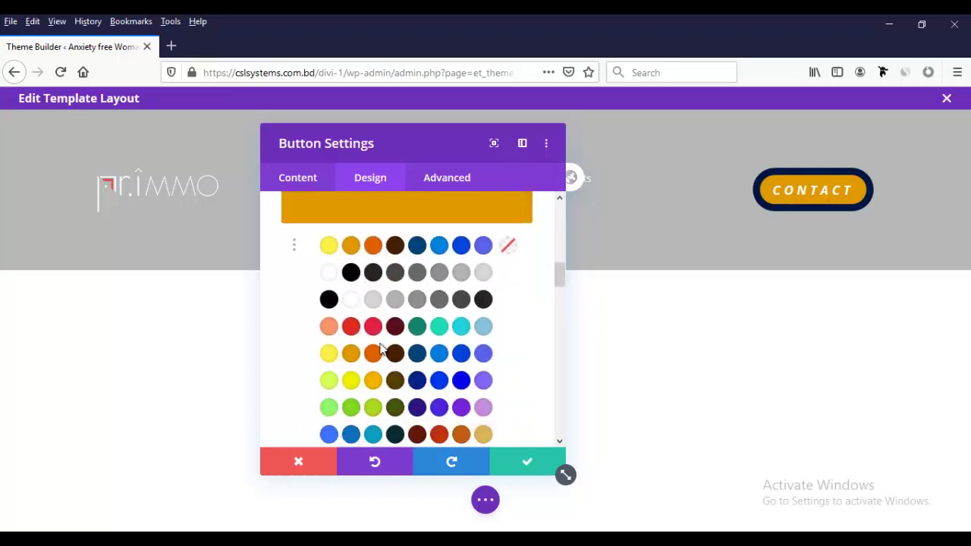
click(372, 434)
scroll(324, 238, up, 4)
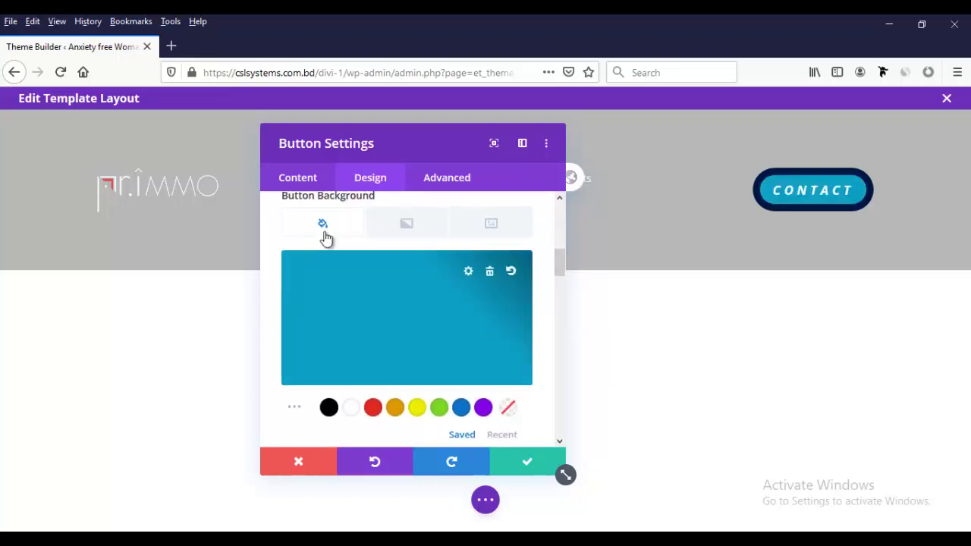
scroll(342, 330, up, 2)
click(328, 349)
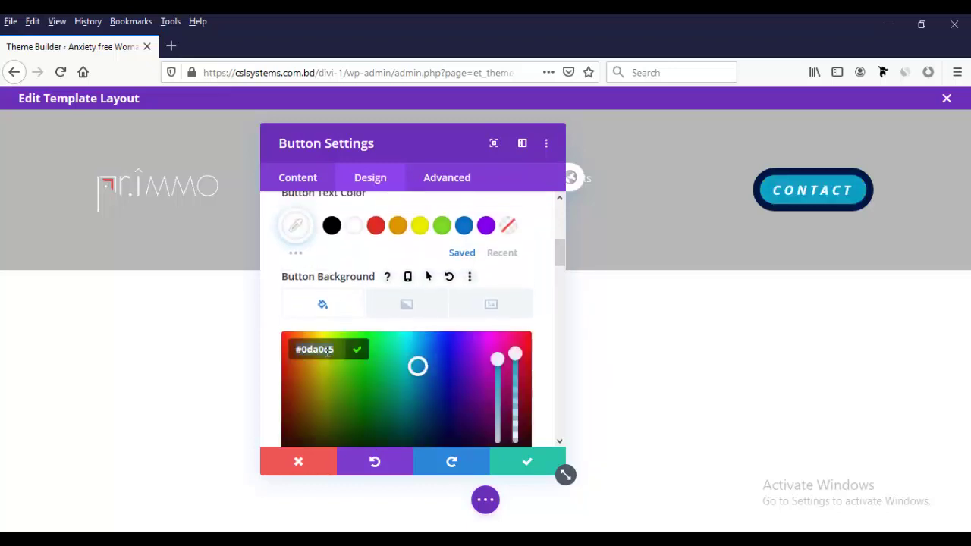
Apply the same #0da0c5 teal to the button border and save the button.
scroll(327, 352, down, 5)
scroll(327, 360, down, 1)
scroll(327, 364, down, 1)
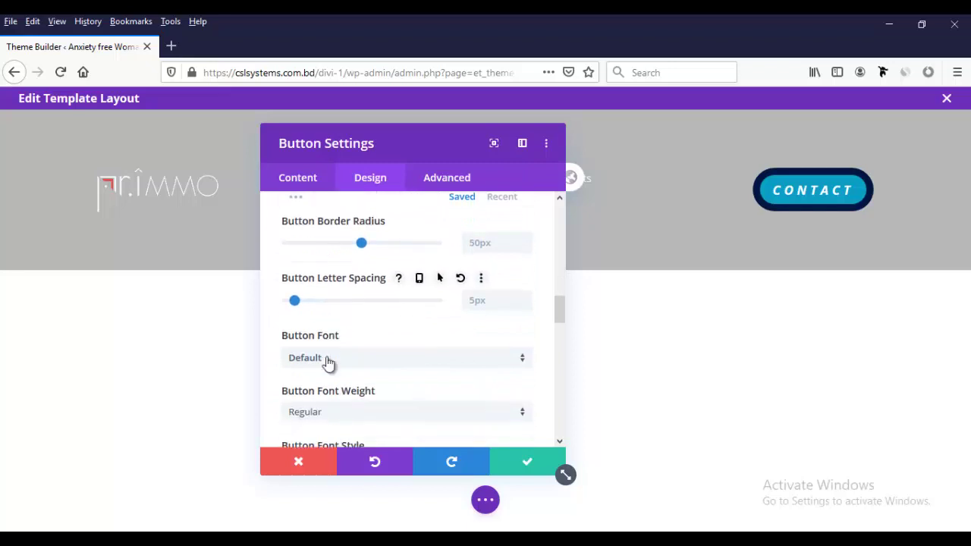
scroll(318, 349, up, 2)
click(296, 304)
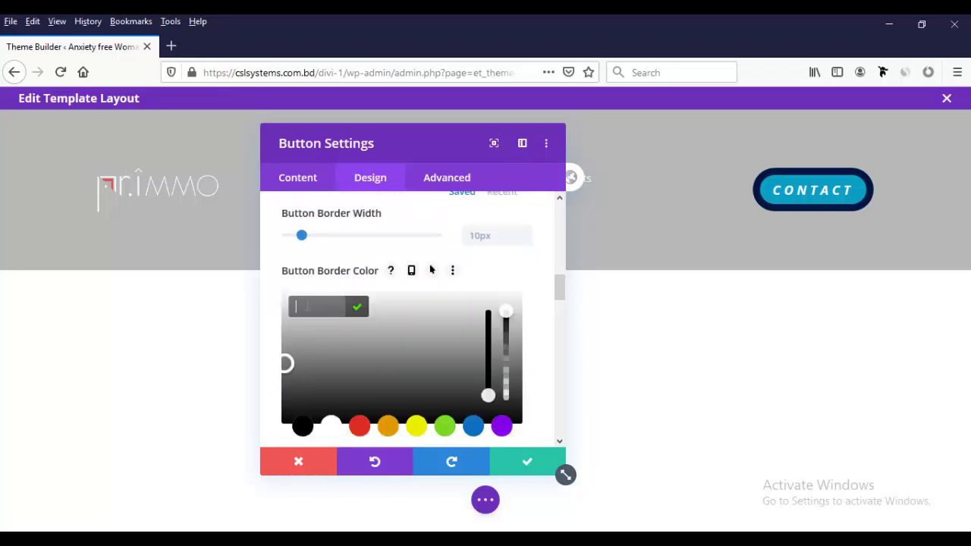
text(#0da0c5)
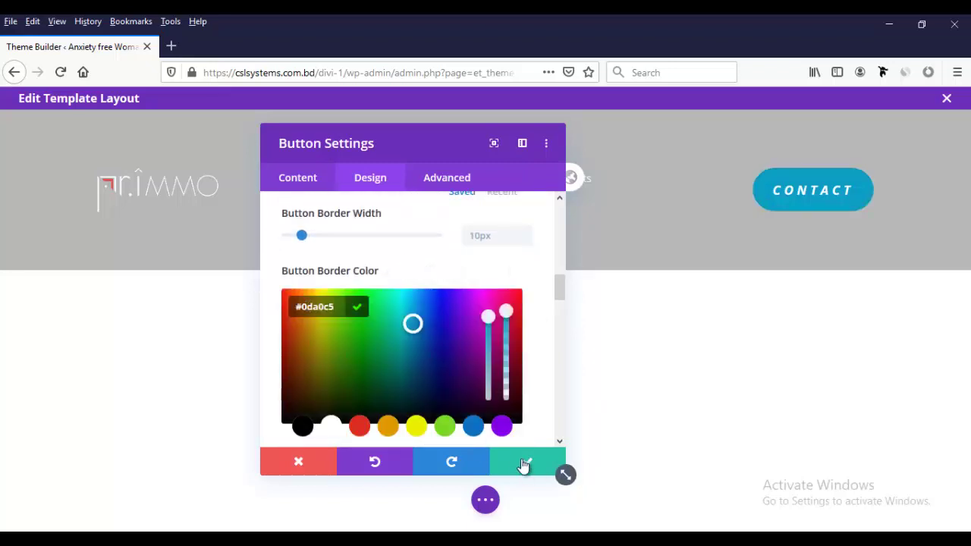
click(520, 471)
mouse_move(239, 257)
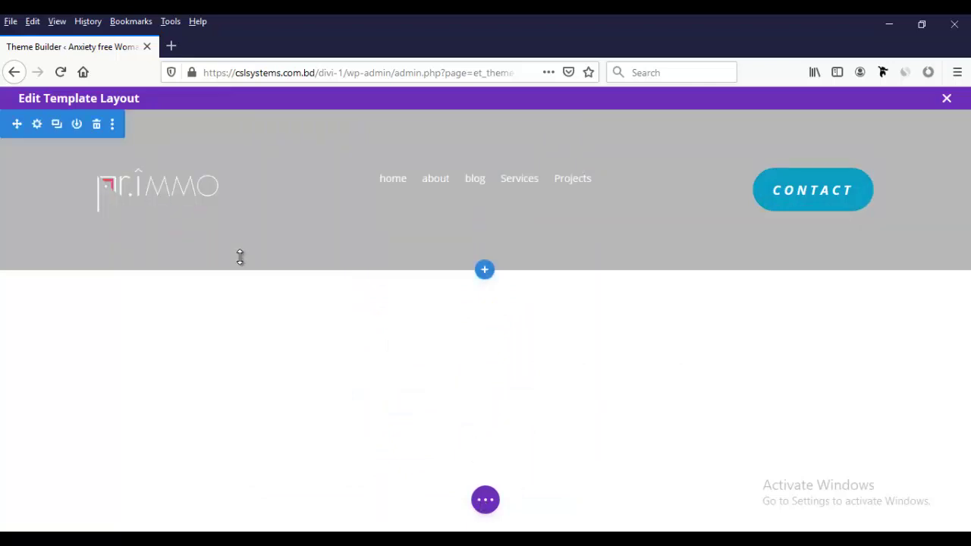
Trim the header section's and row's top and bottom padding.
drag(223, 252, 260, 211)
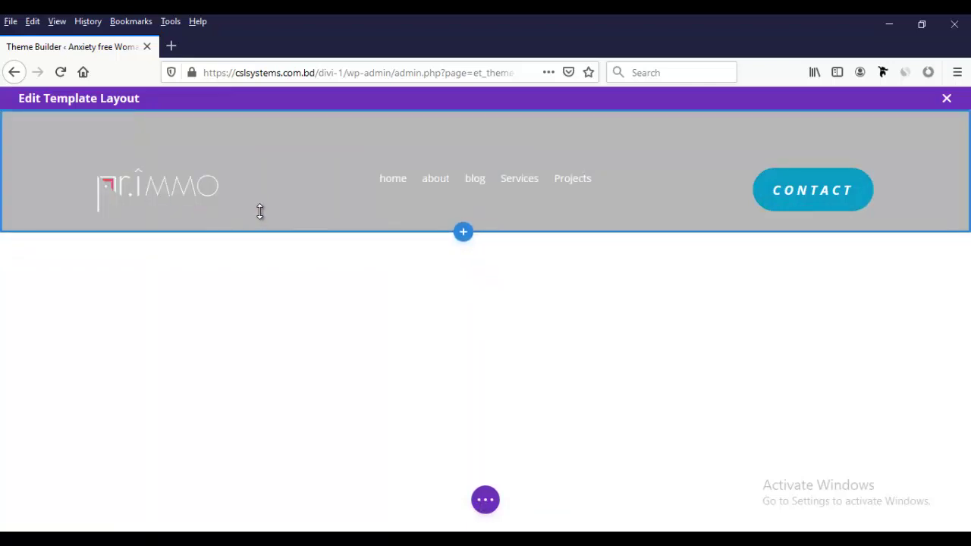
mouse_move(273, 130)
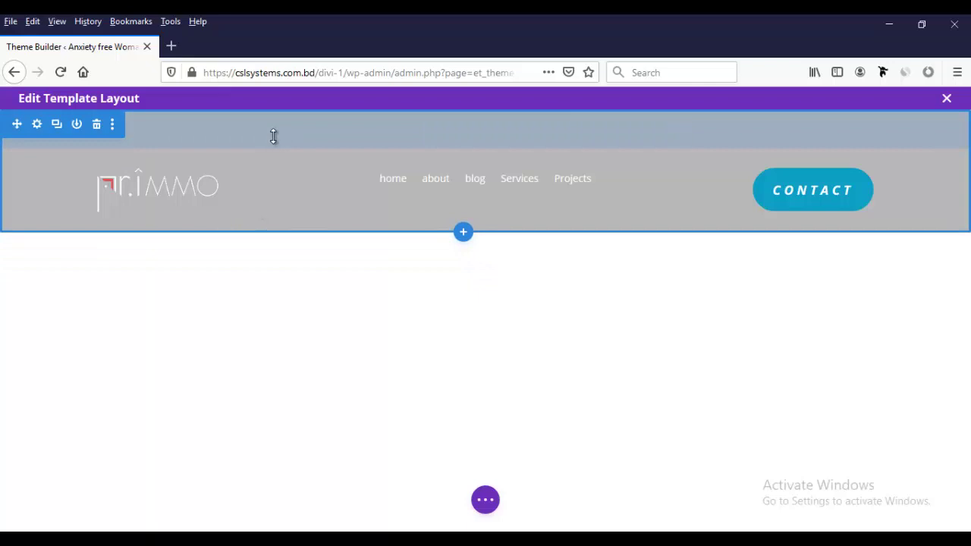
drag(274, 136, 304, 97)
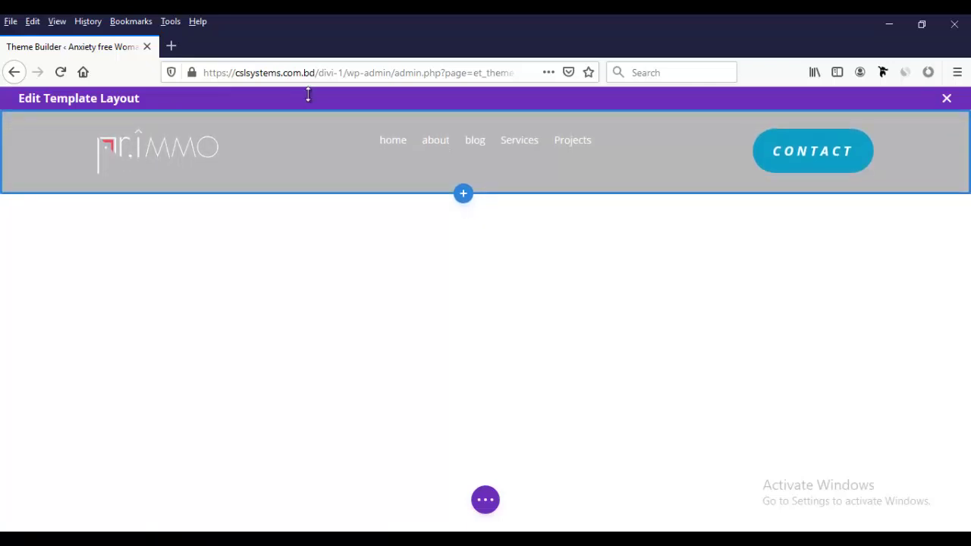
mouse_move(176, 182)
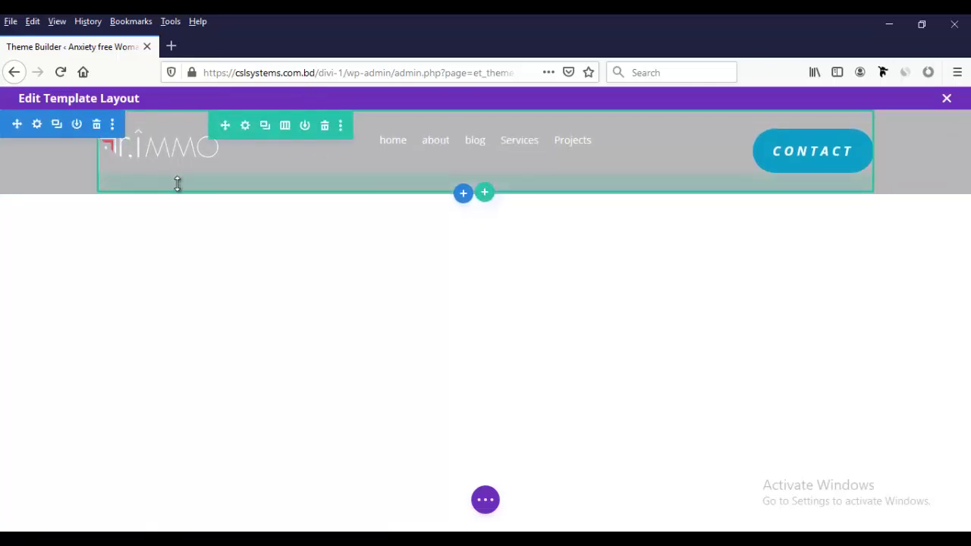
drag(177, 183, 193, 163)
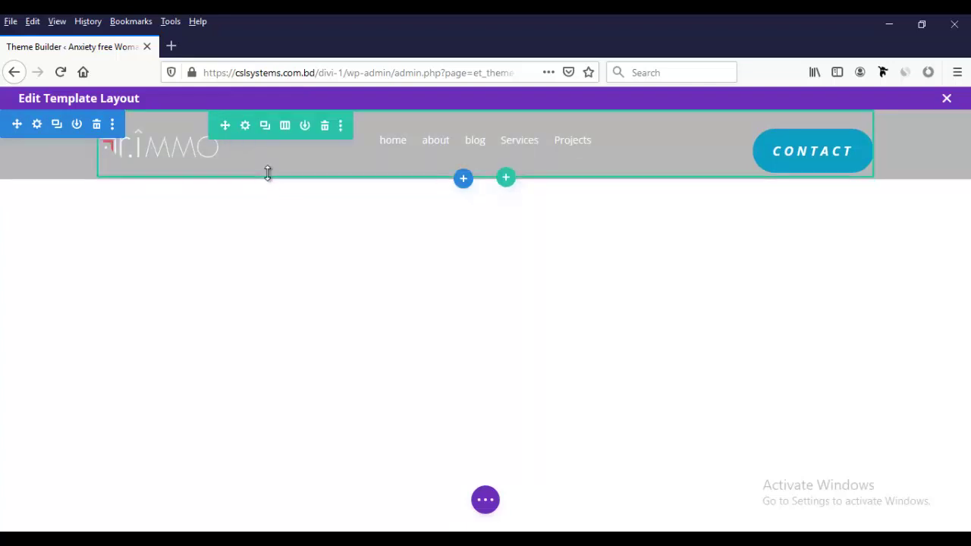
drag(267, 173, 270, 179)
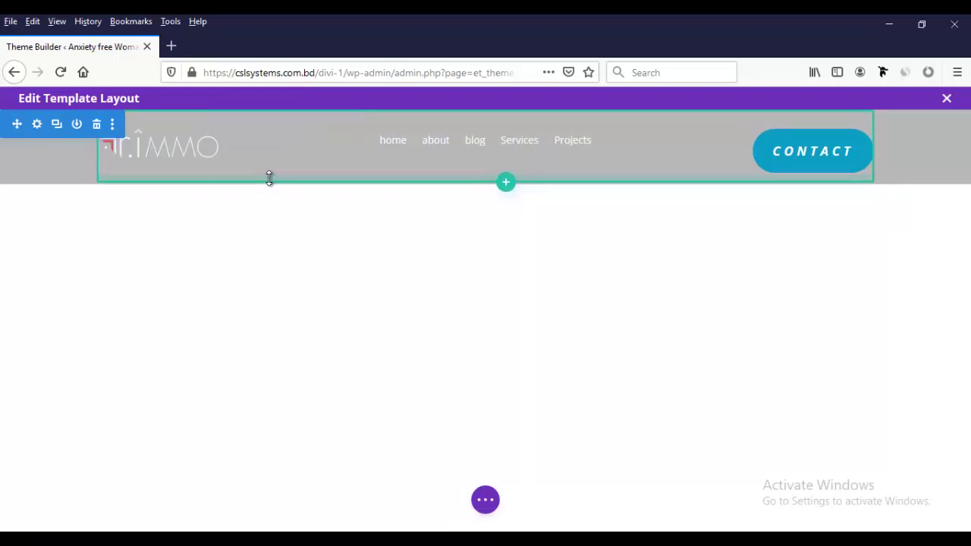
drag(526, 123, 529, 115)
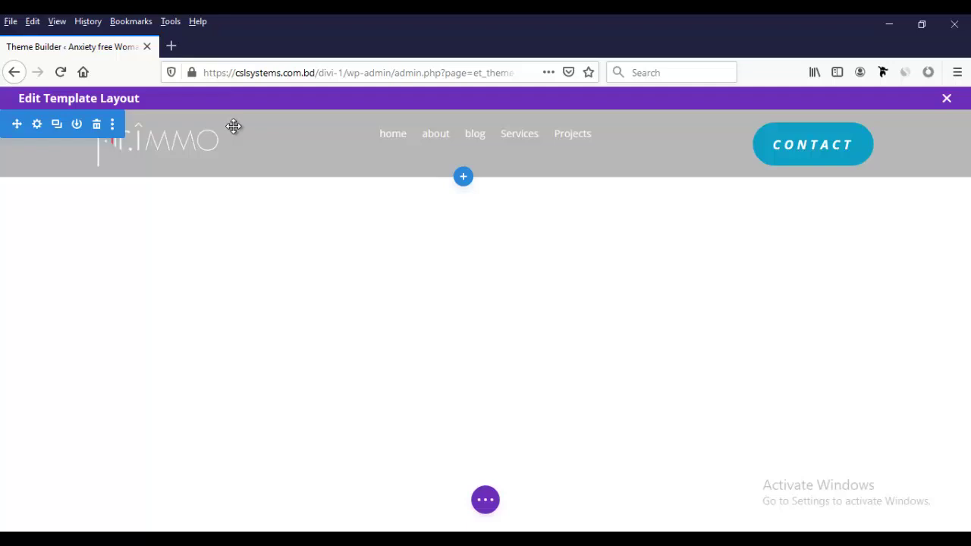
Add 'display:flex' to the header row's main element custom CSS.
click(245, 126)
click(459, 180)
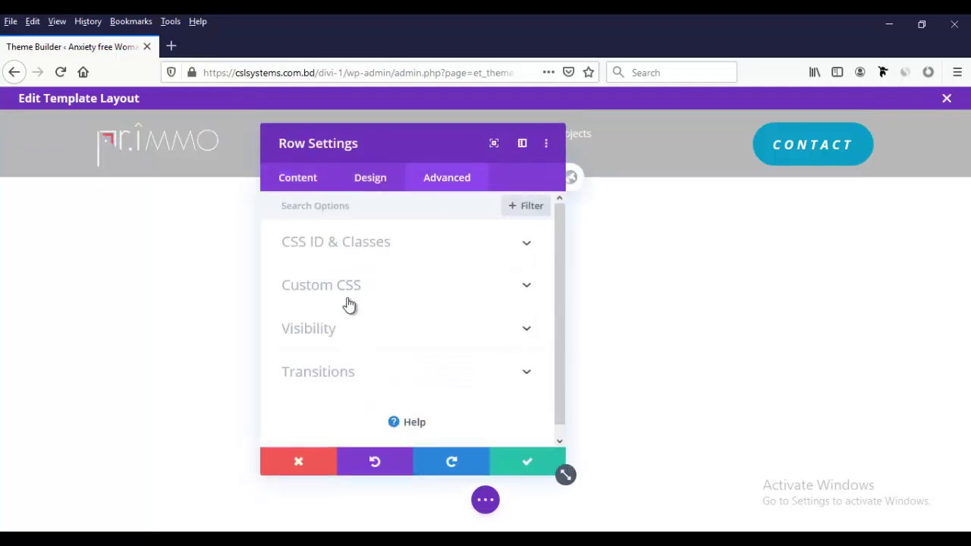
click(341, 285)
click(322, 406)
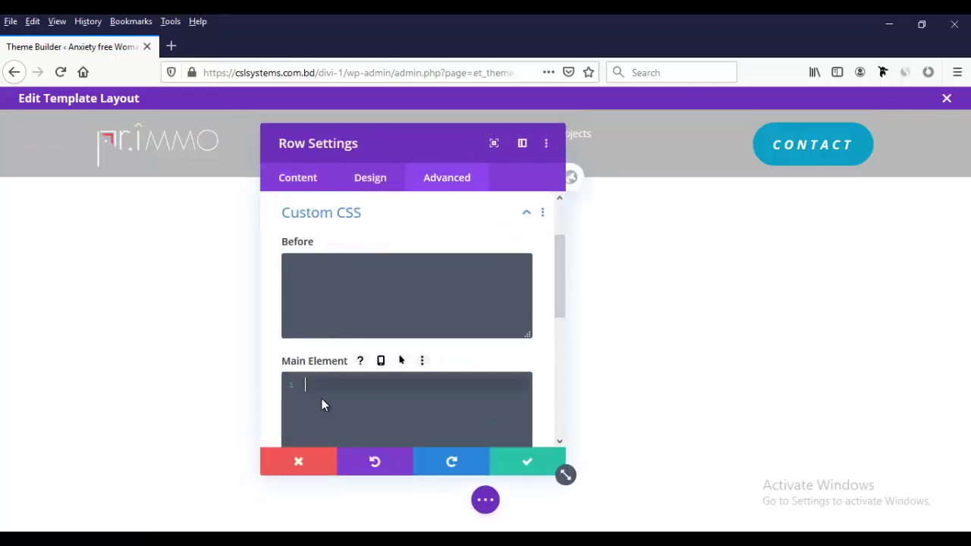
text(display:f)
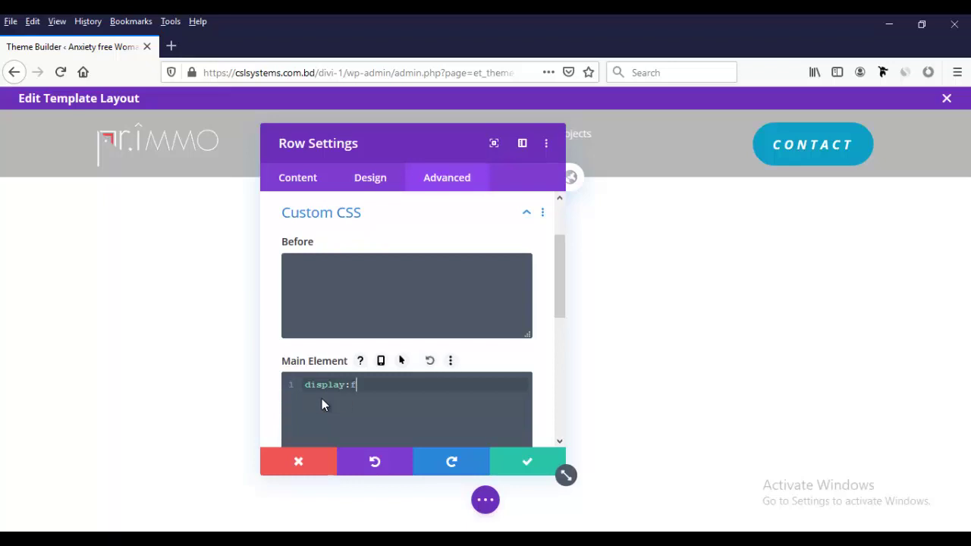
text(lex;)
click(528, 462)
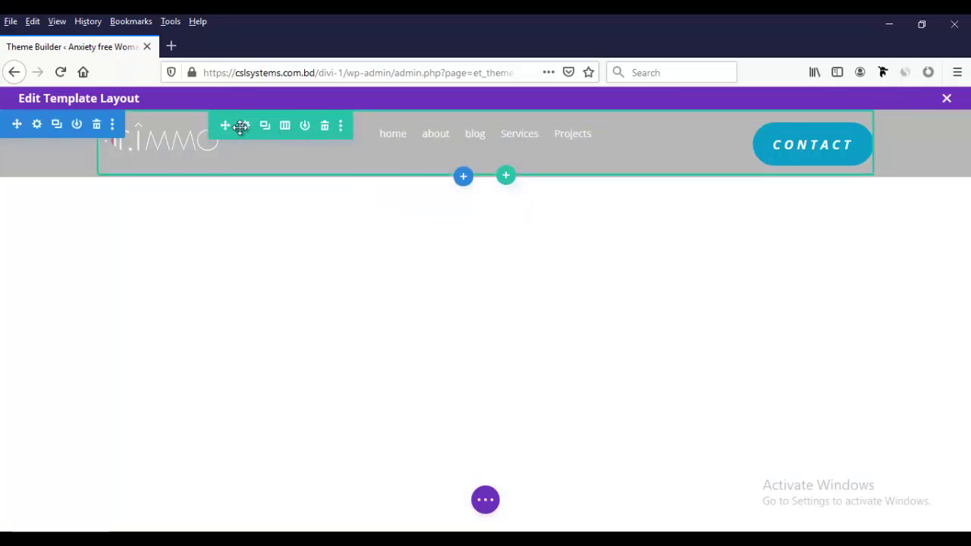
Give the column 'display:flex; flex-direction:column; justify-content:center;' custom CSS and save.
click(241, 127)
click(295, 343)
click(444, 179)
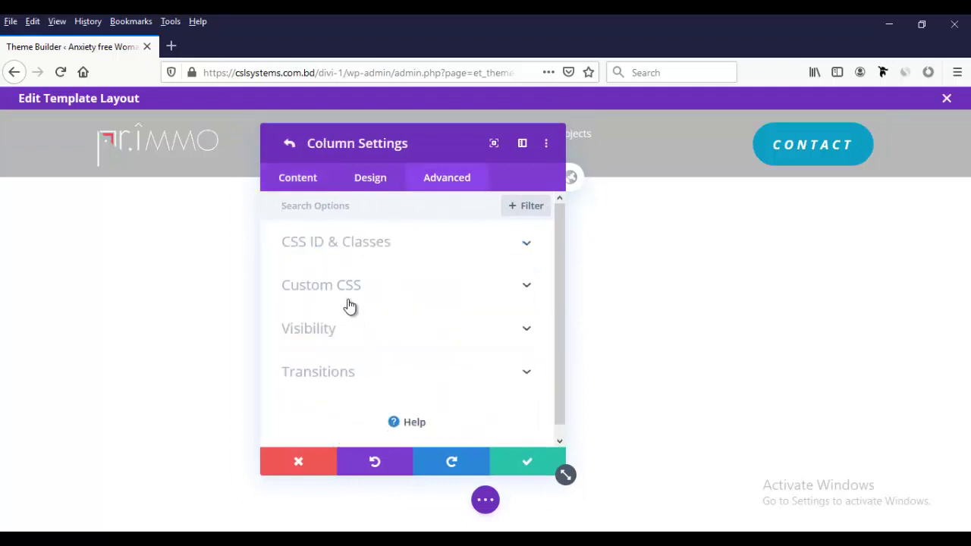
click(349, 296)
click(334, 398)
text(display)
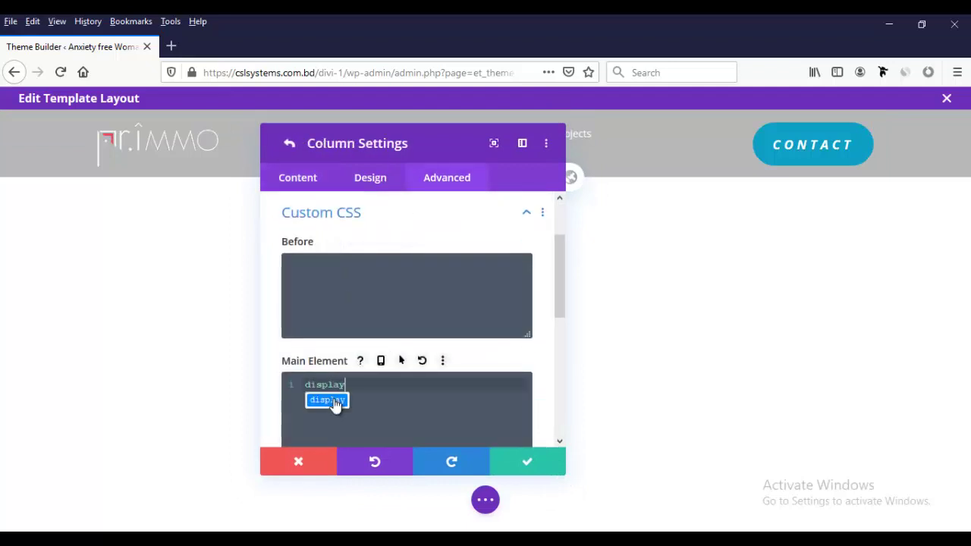
text(:flex;)
key(Return)
text(flex)
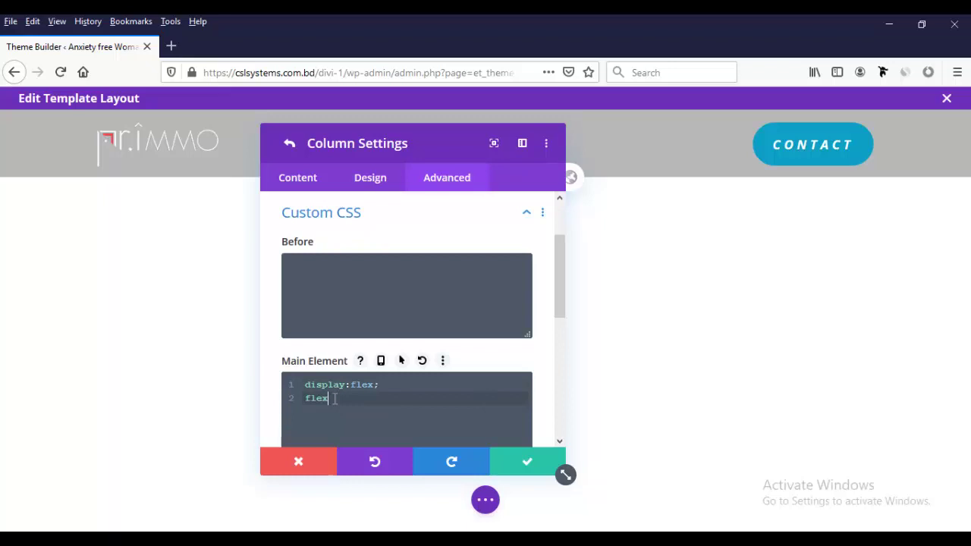
text(-direction)
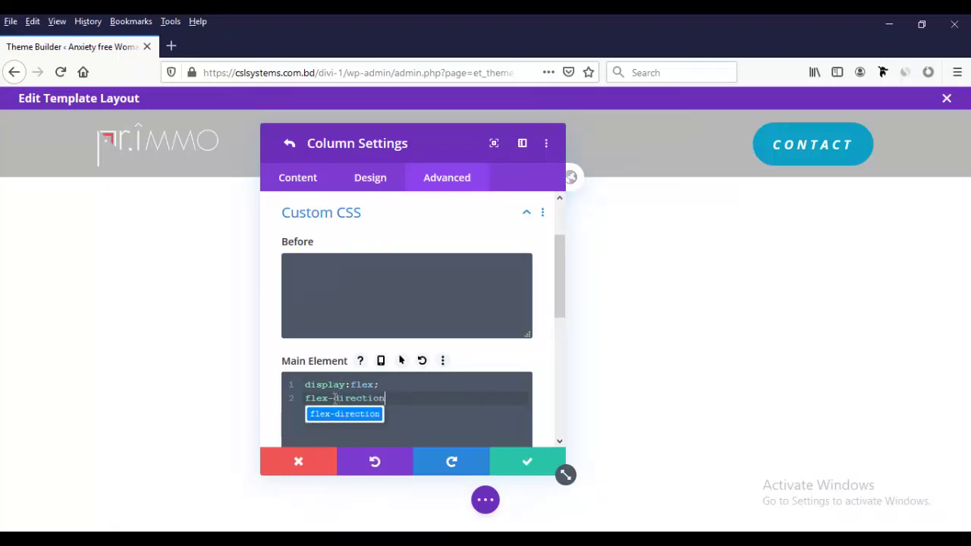
text(:column)
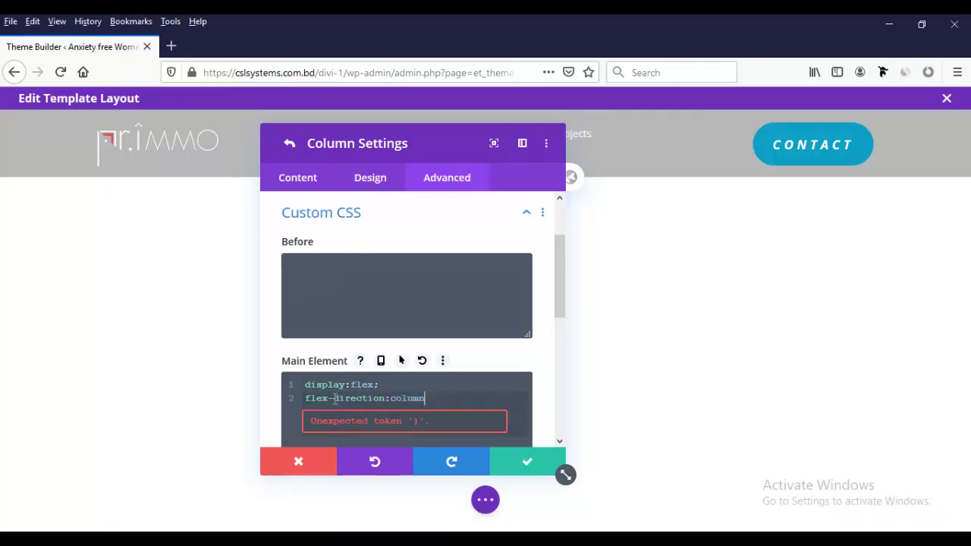
text(;)
key(Return)
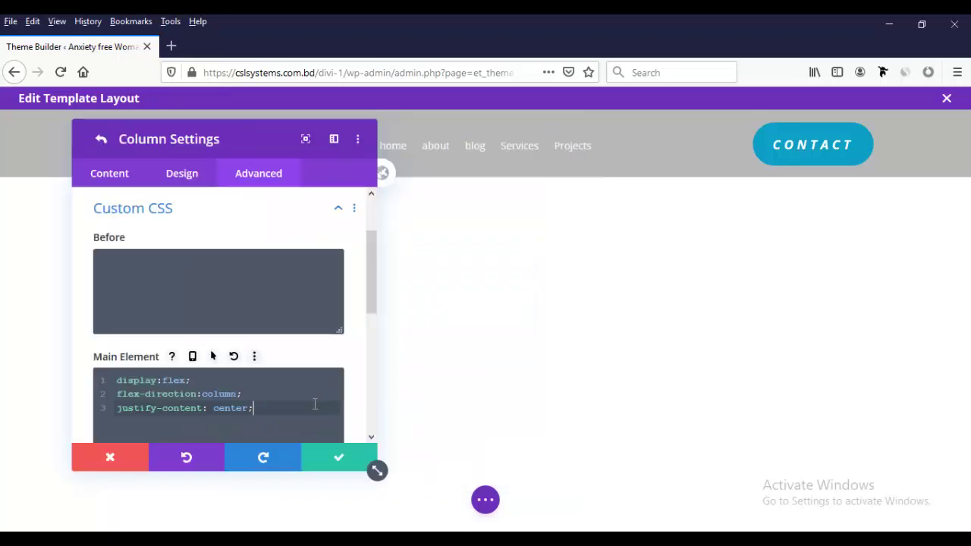
click(338, 458)
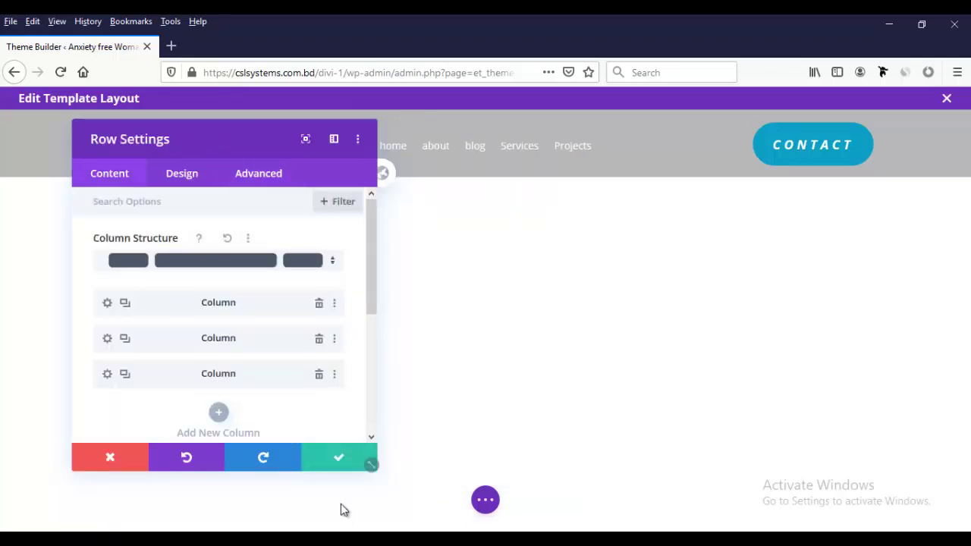
drag(251, 136, 812, 199)
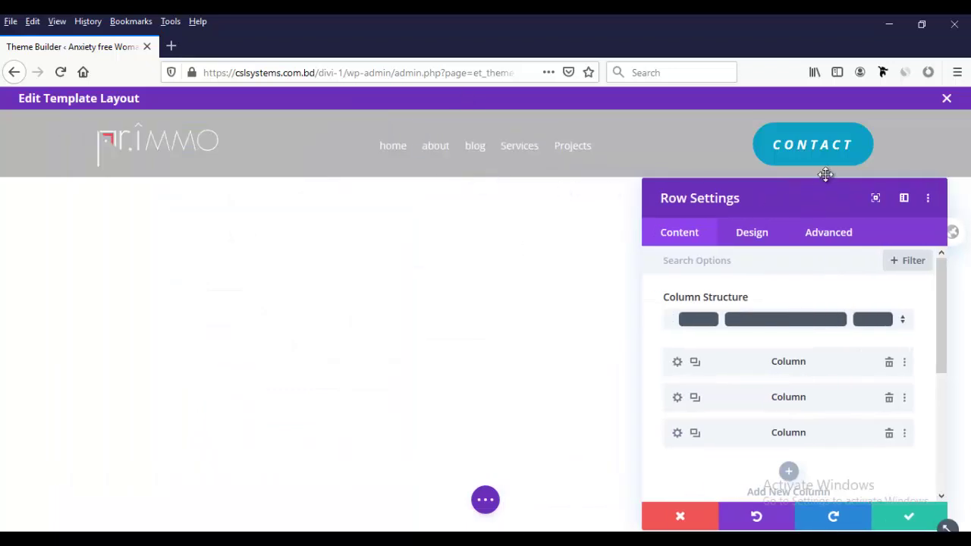
Set the menu's hamburger menu icon colour to white in the phone view.
click(900, 518)
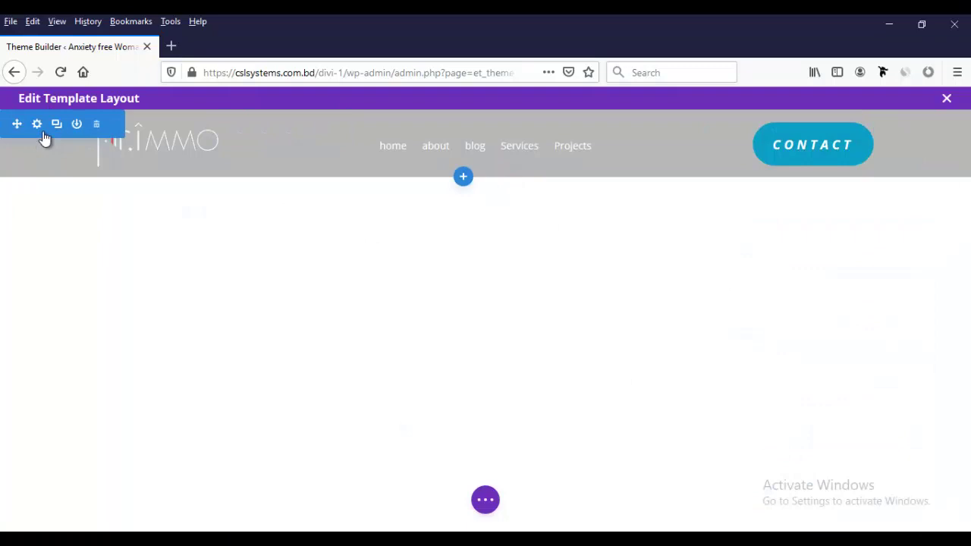
mouse_move(486, 146)
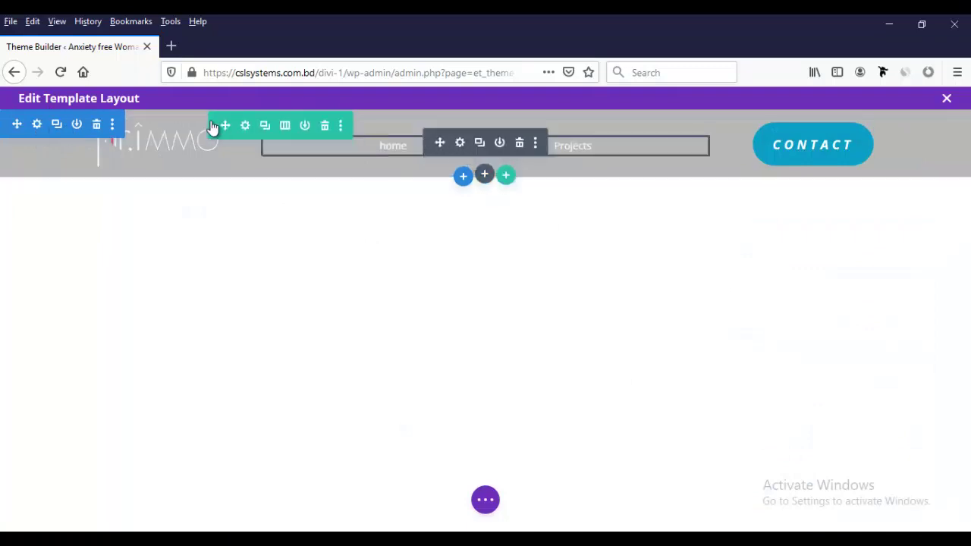
click(460, 143)
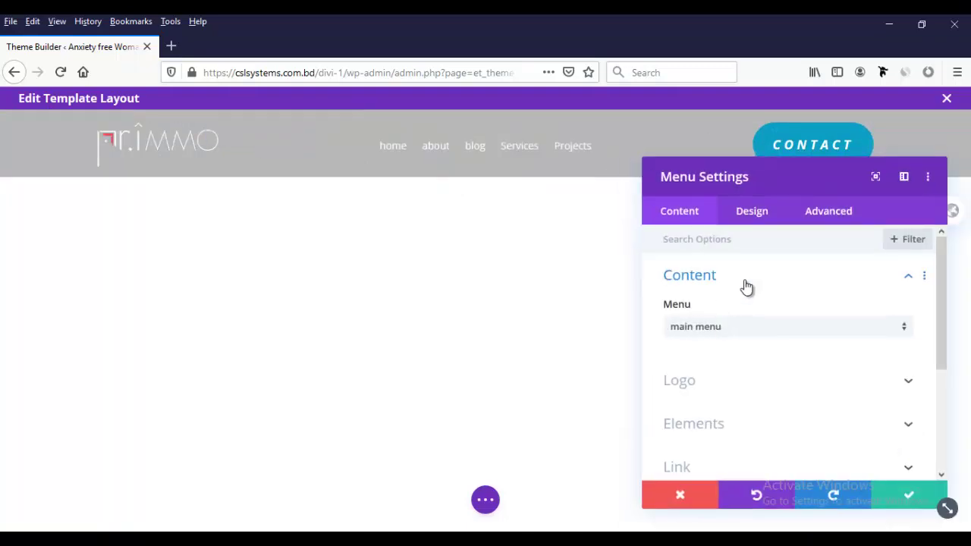
click(755, 212)
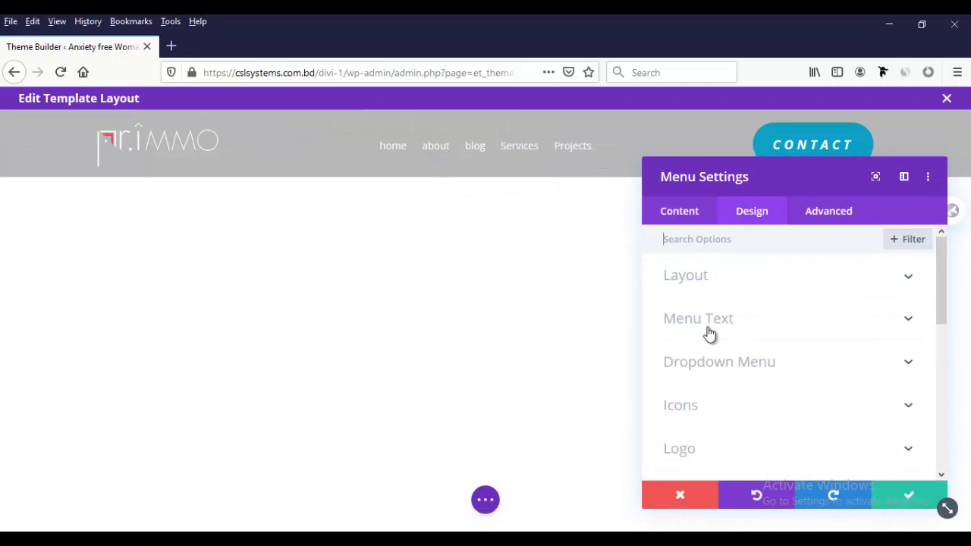
click(708, 333)
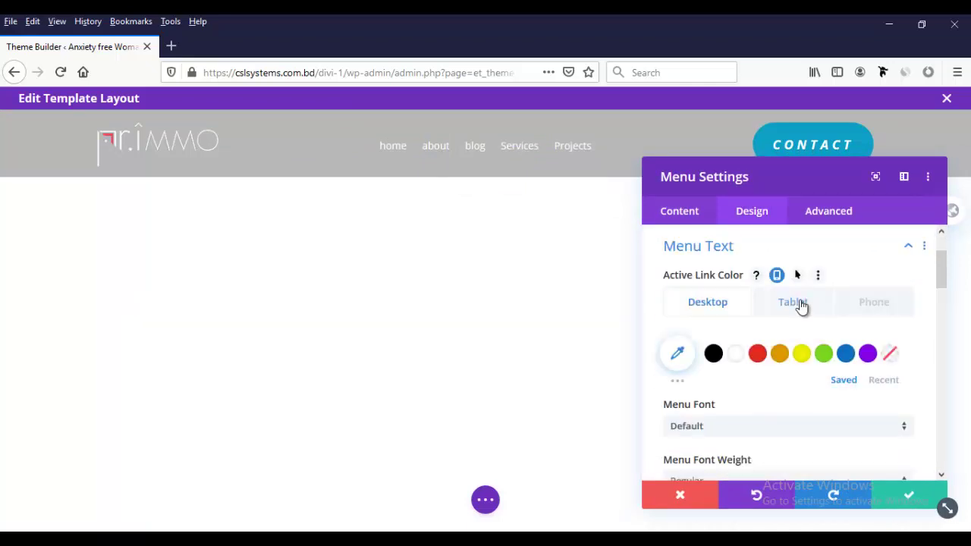
click(854, 311)
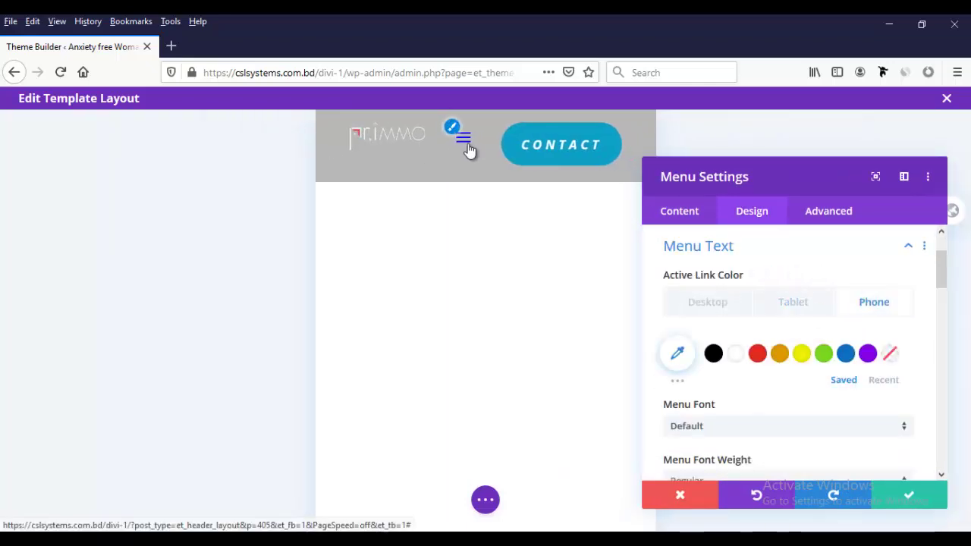
scroll(727, 389, down, 2)
scroll(727, 389, down, 3)
scroll(727, 389, down, 3)
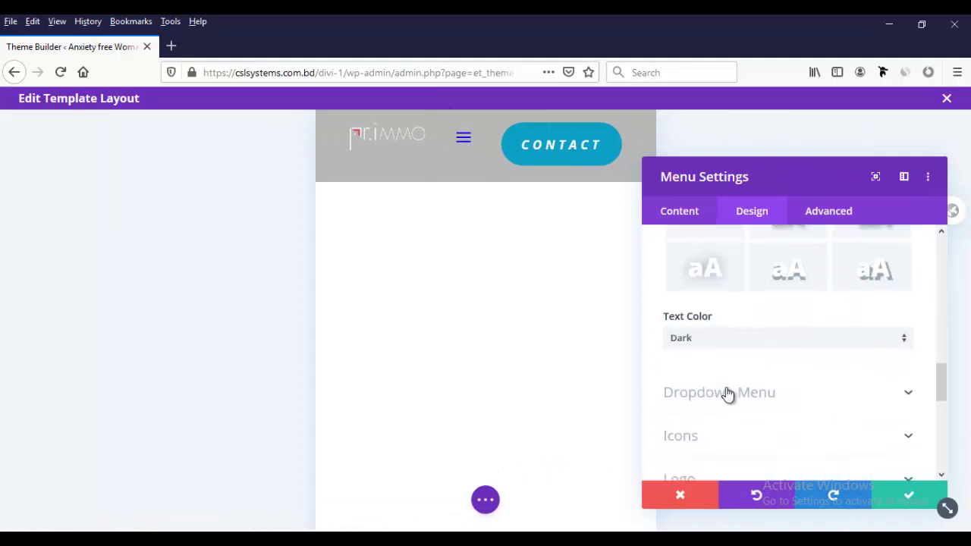
scroll(726, 393, down, 3)
scroll(698, 360, up, 1)
click(698, 359)
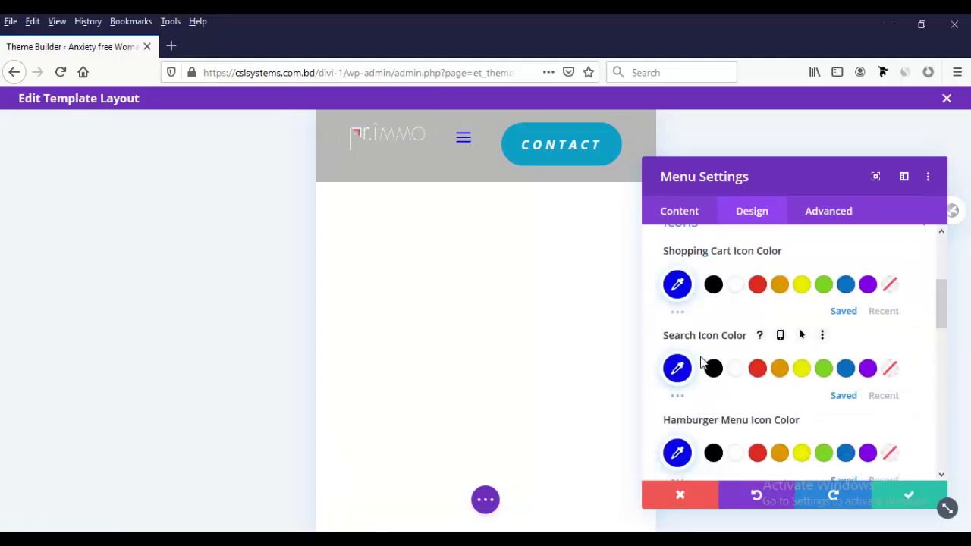
scroll(683, 297, down, 2)
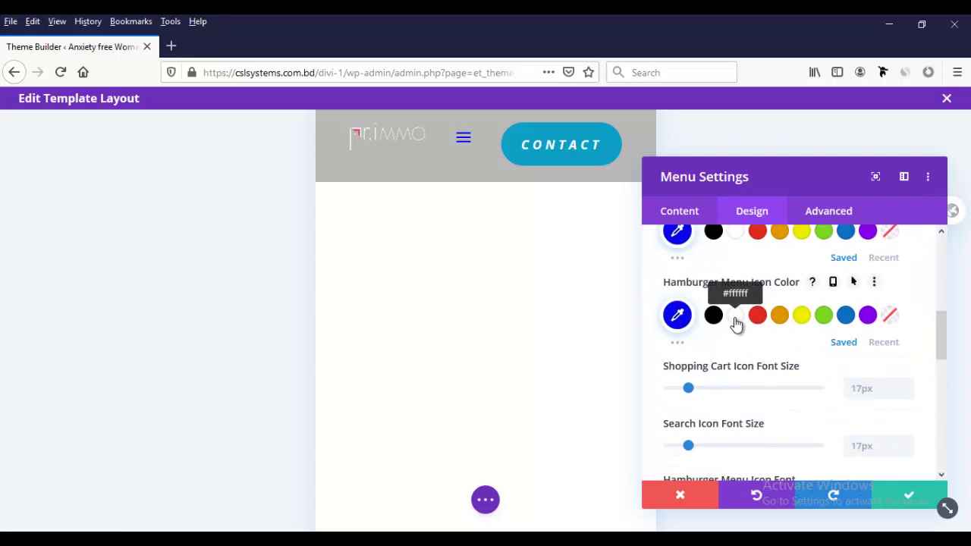
click(736, 324)
Give the menu a 13px top margin on phones only.
scroll(710, 385, down, 2)
scroll(711, 392, down, 5)
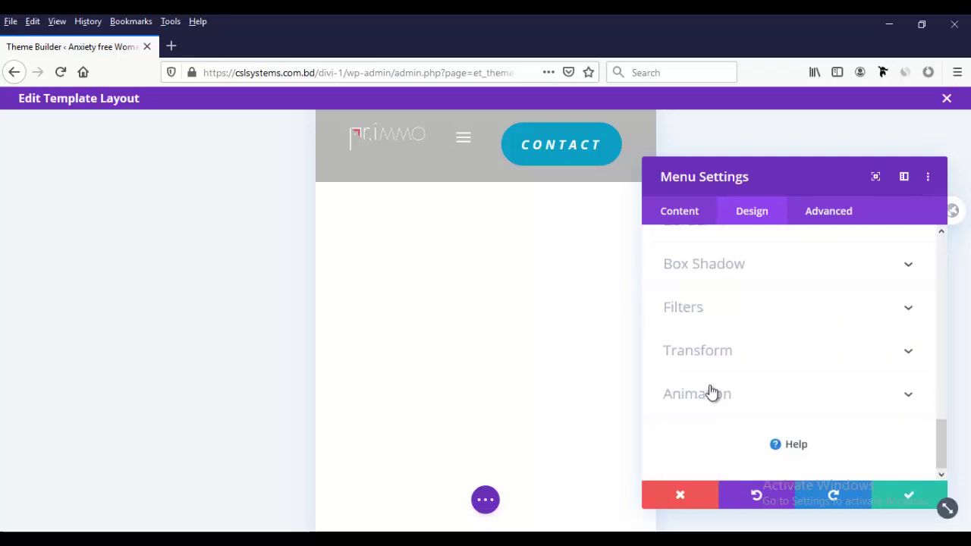
scroll(703, 348, up, 2)
click(703, 341)
scroll(786, 354, down, 1)
scroll(748, 397, up, 2)
scroll(755, 425, down, 1)
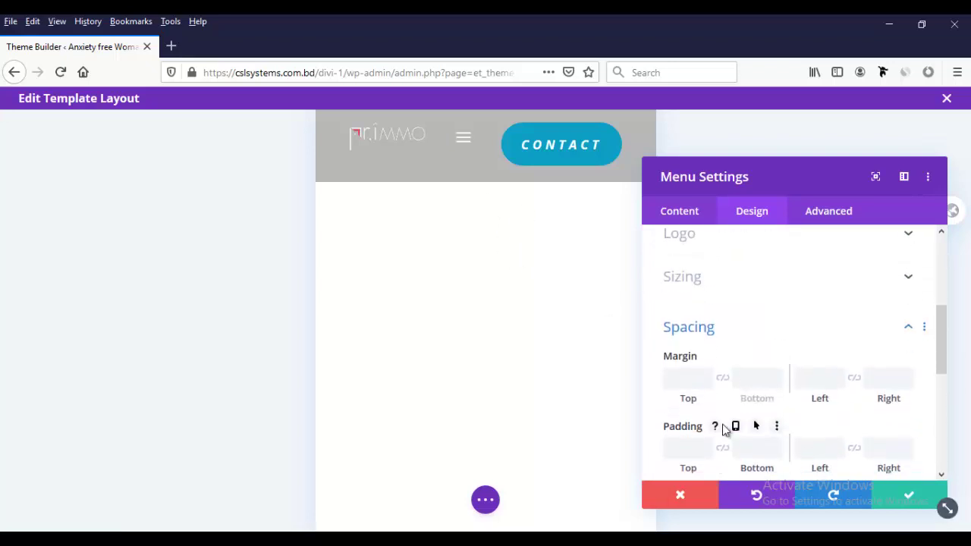
click(730, 358)
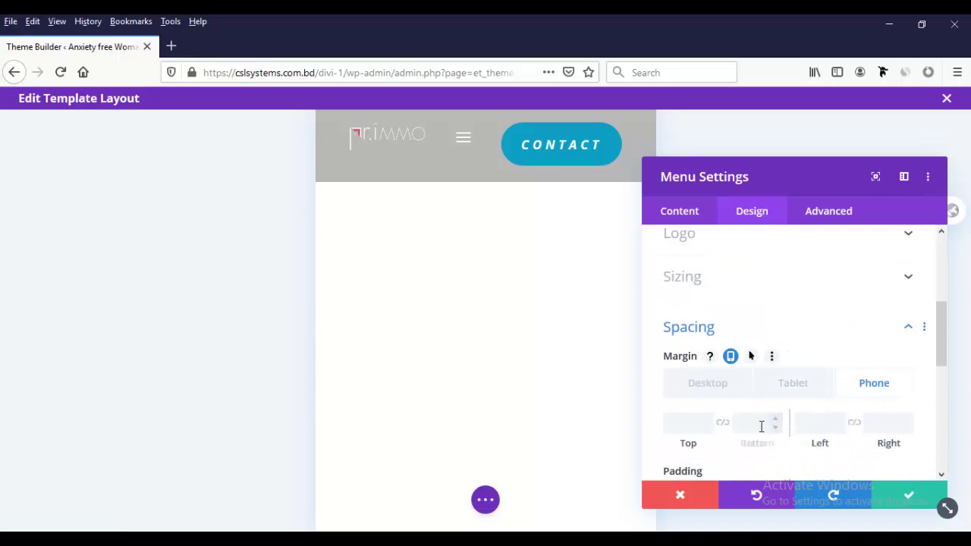
click(707, 435)
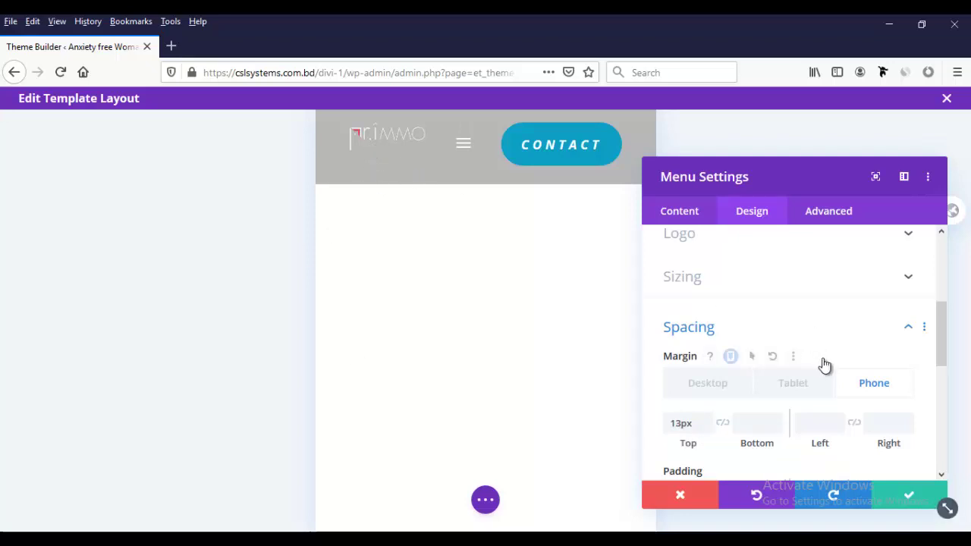
scroll(824, 364, up, 5)
Give the logo an 8px phone-only top margin and drag the menu's top padding upward.
click(182, 139)
mouse_move(158, 148)
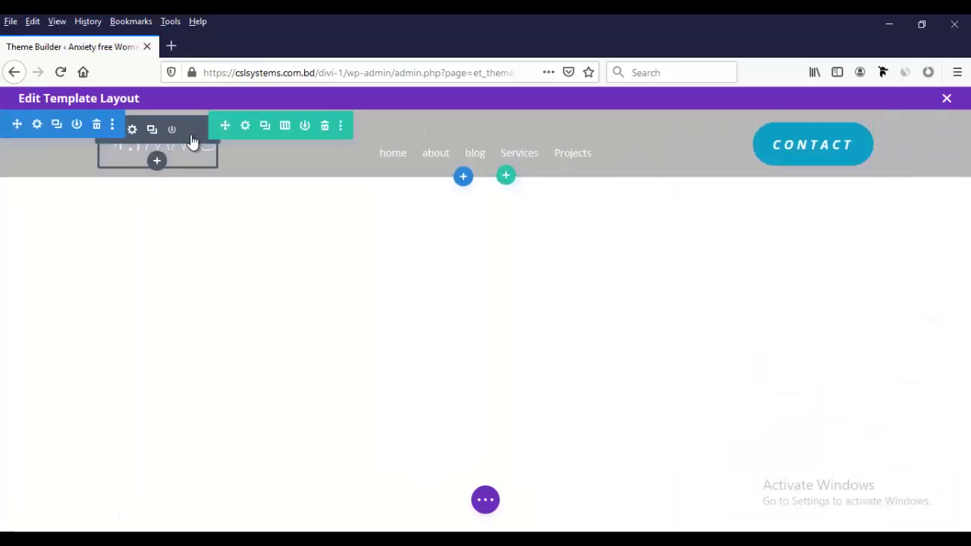
click(131, 128)
click(751, 211)
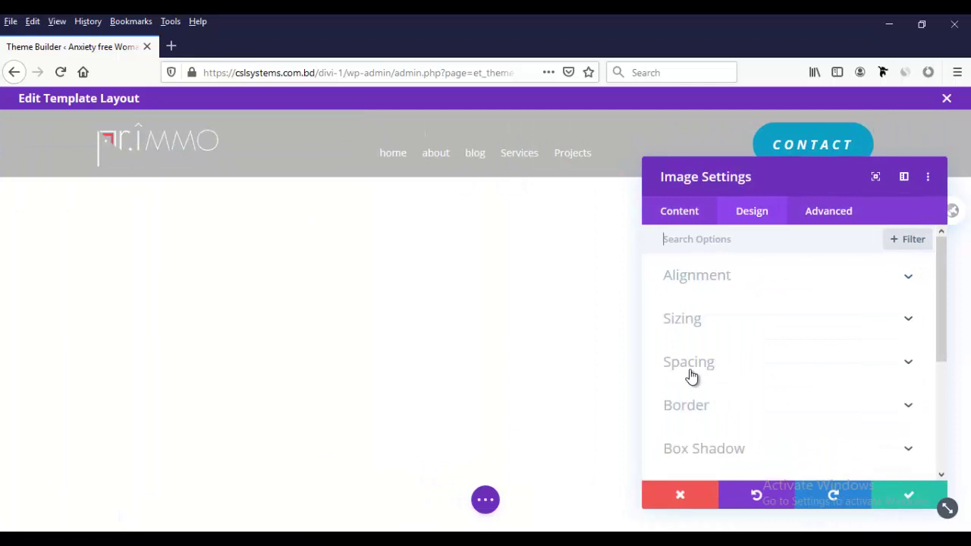
click(689, 364)
click(731, 330)
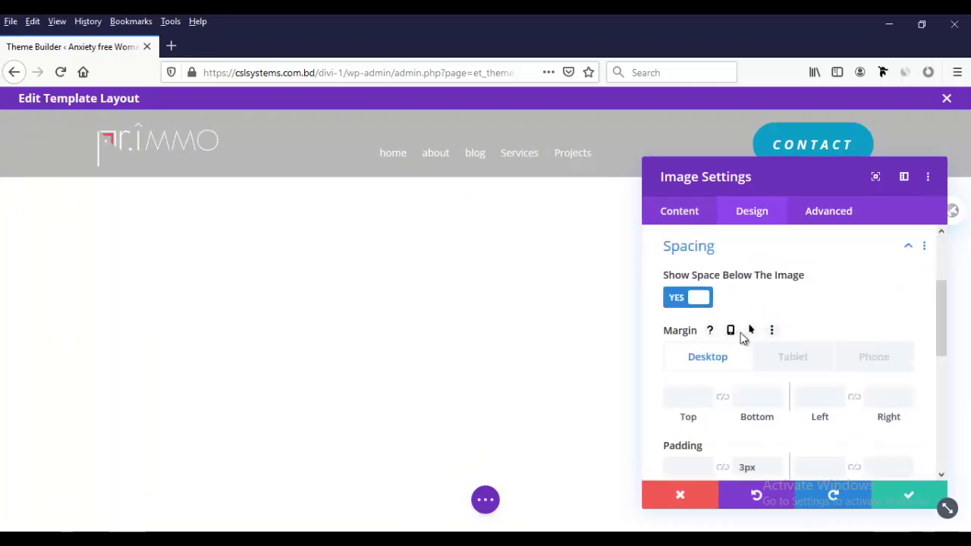
click(876, 357)
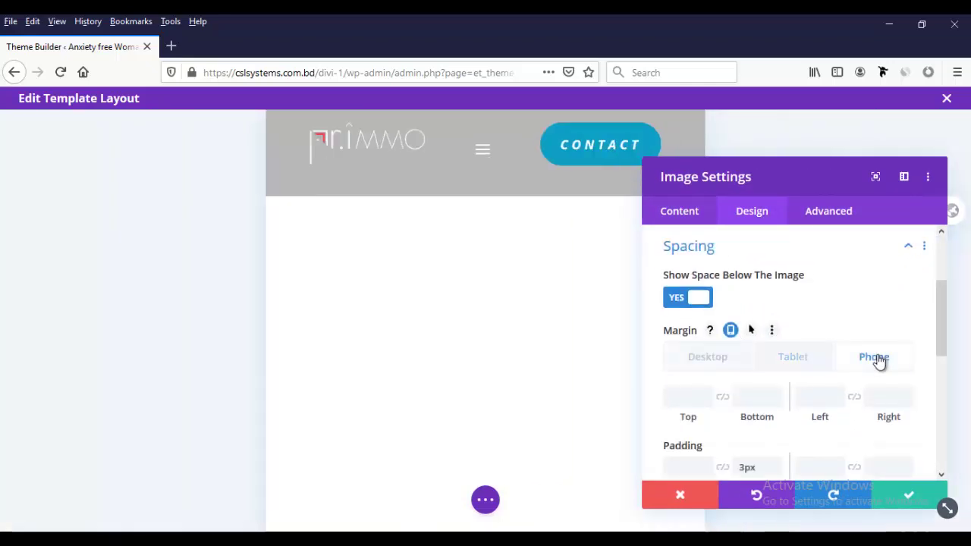
click(706, 397)
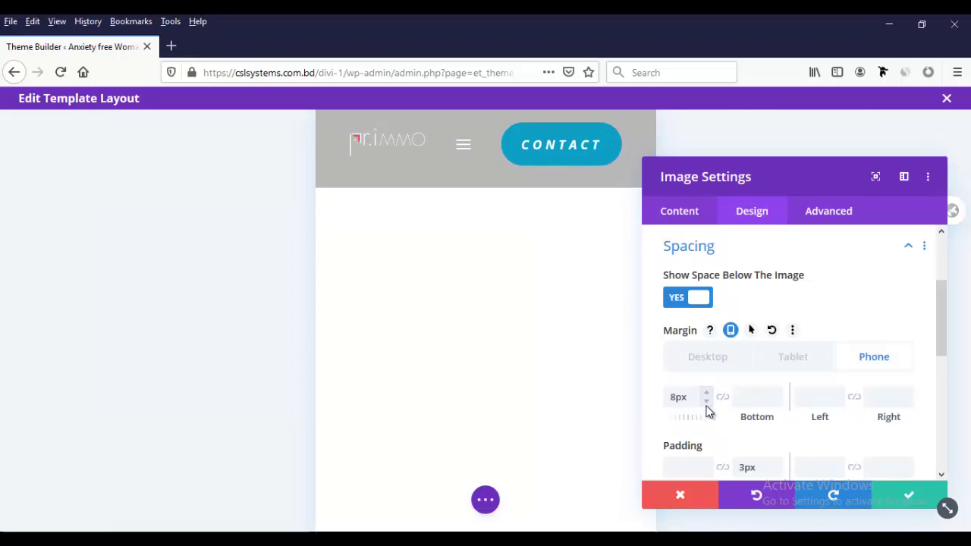
click(774, 358)
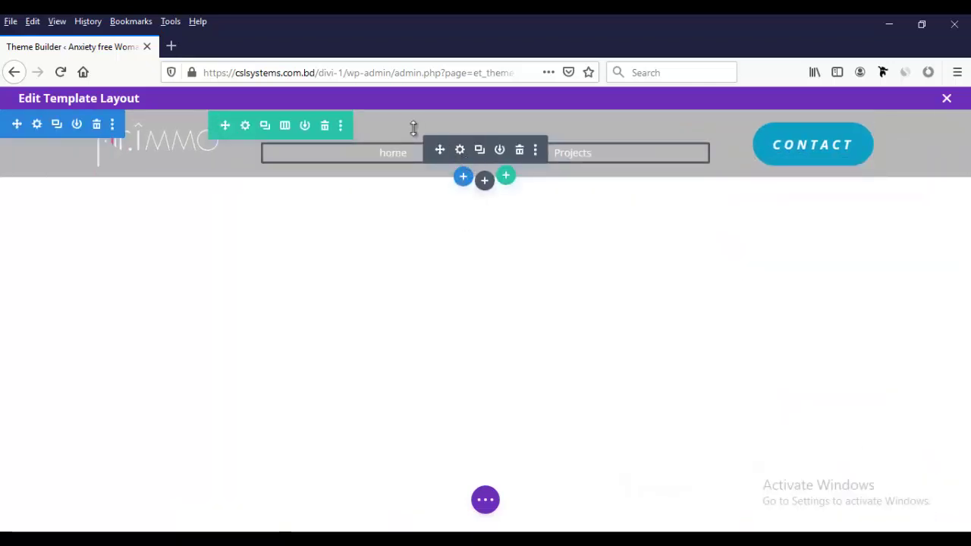
drag(413, 133, 425, 124)
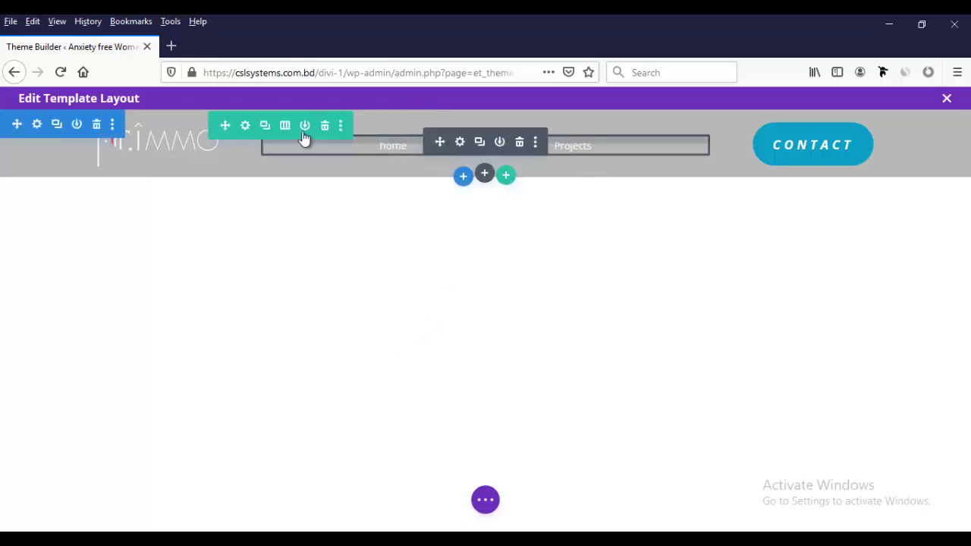
Paste position:fixed; top:0; left:0; right:0; into the header section's main element CSS.
click(37, 124)
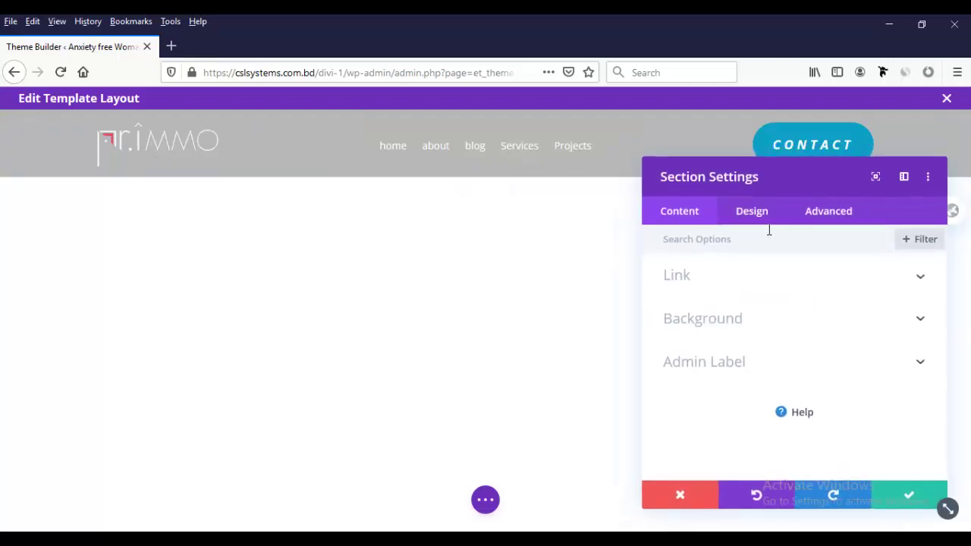
click(825, 215)
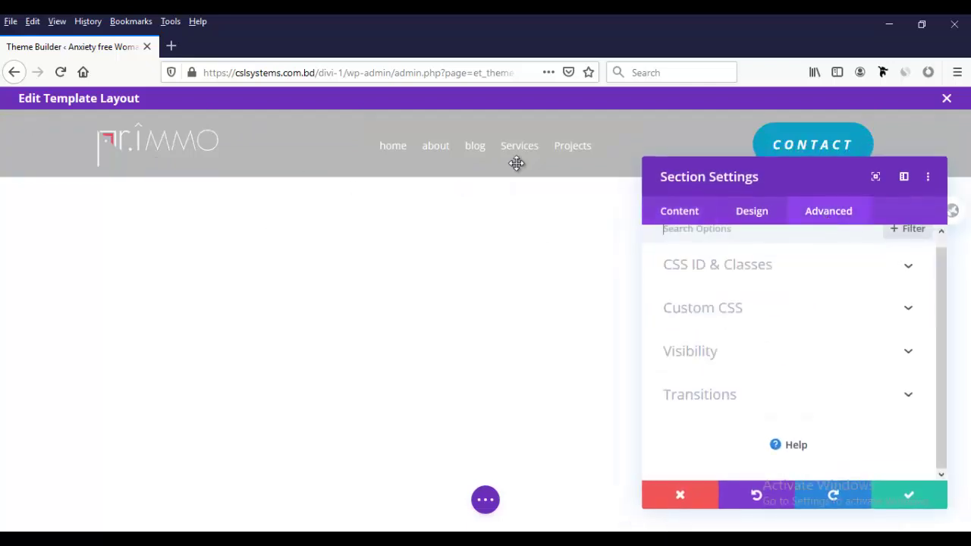
click(741, 311)
click(723, 422)
text(position:fixed; top:0; left:0; right:0;)
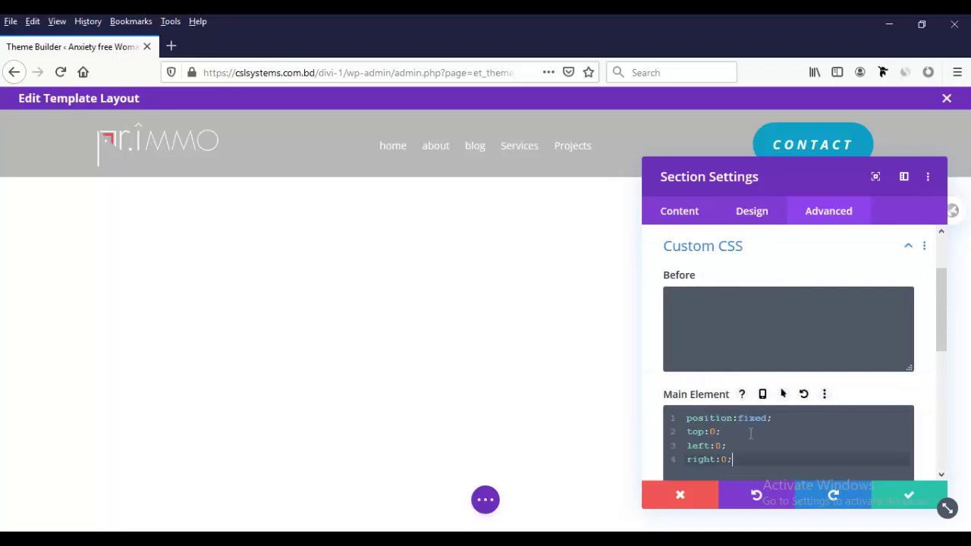
click(909, 497)
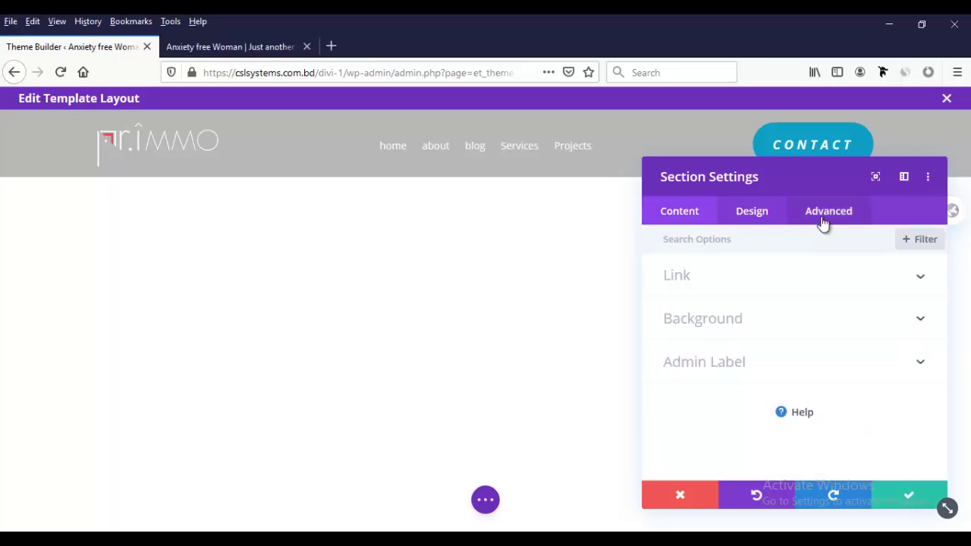
Set the header section's Z Index to 999 and keep the section changes.
click(826, 216)
click(690, 362)
scroll(701, 371, down, 5)
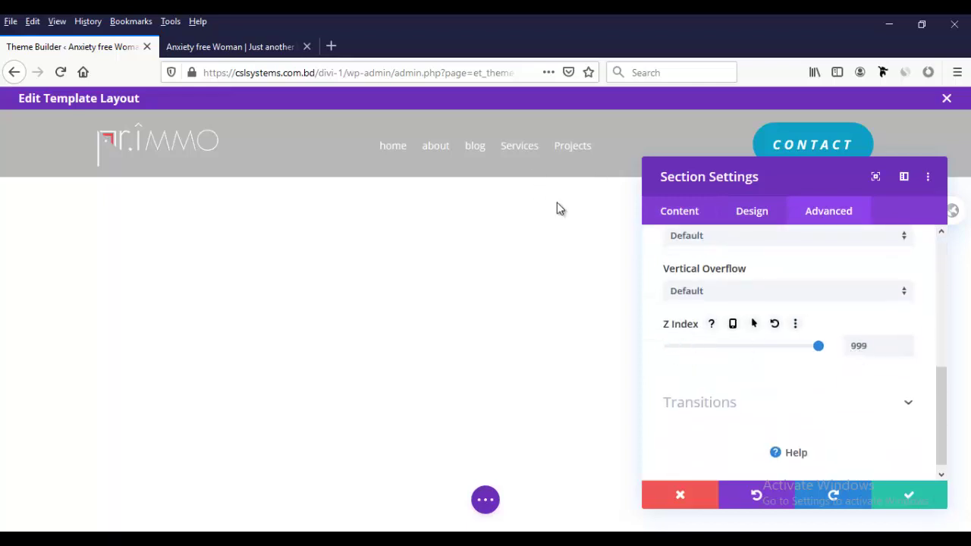
click(907, 497)
Save the header template layout and reload the live front page.
click(486, 500)
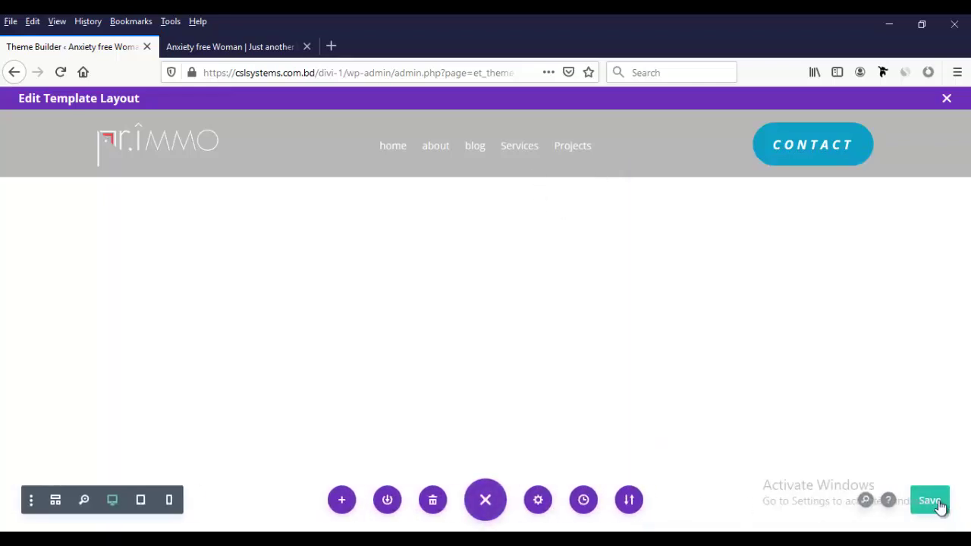
click(261, 40)
click(61, 74)
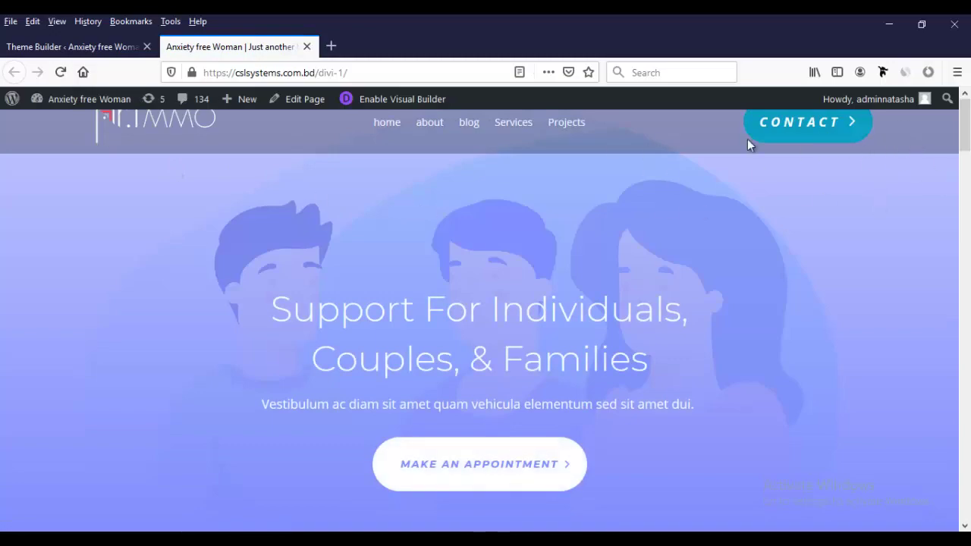
Scroll the home page to check the pinned header, then log out of WordPress.
scroll(705, 257, down, 3)
scroll(705, 256, down, 5)
scroll(705, 257, down, 3)
scroll(705, 257, up, 9)
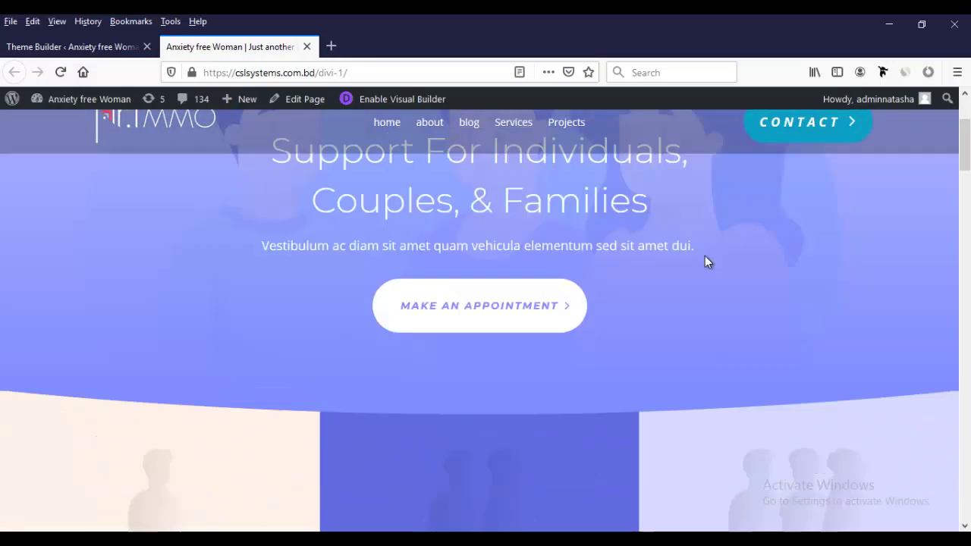
scroll(705, 256, up, 2)
scroll(705, 255, down, 8)
scroll(705, 256, up, 6)
scroll(705, 256, up, 3)
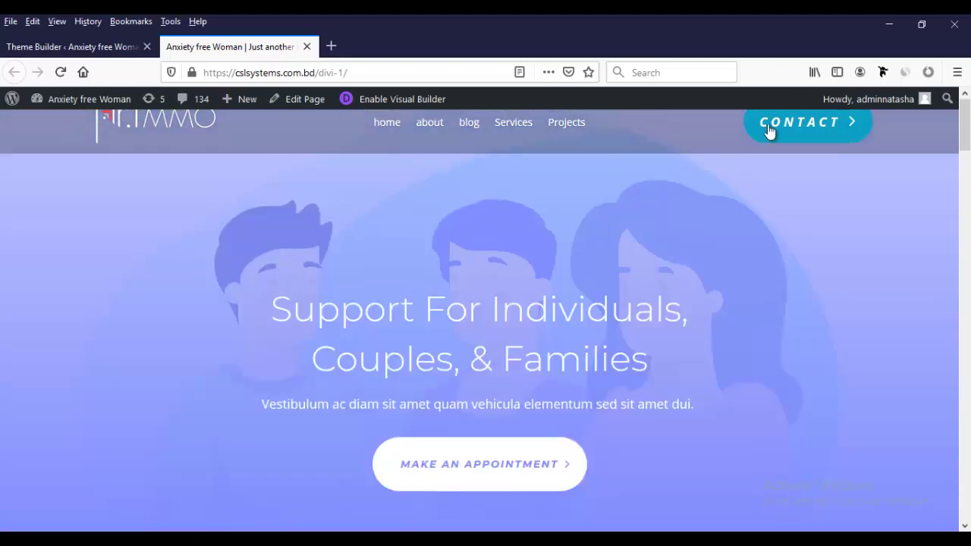
mouse_move(868, 99)
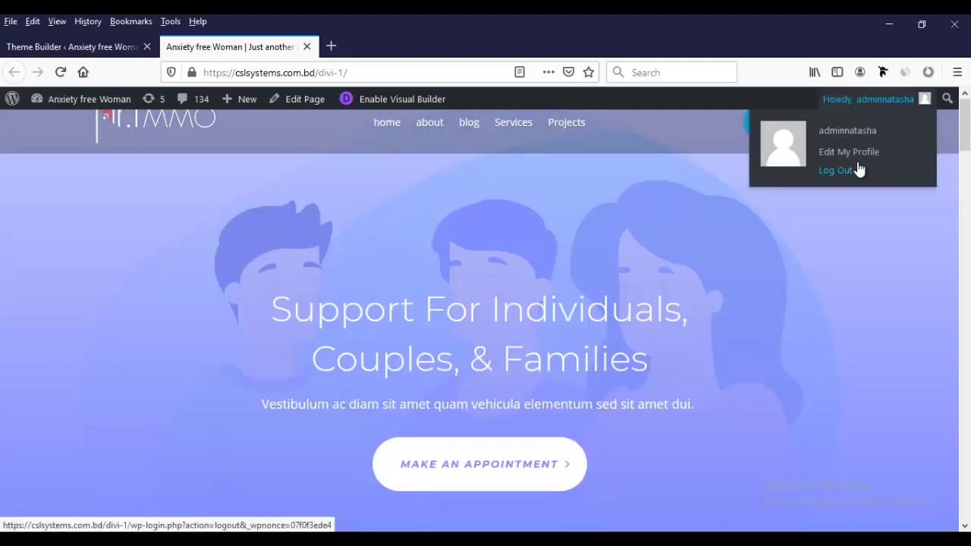
click(858, 169)
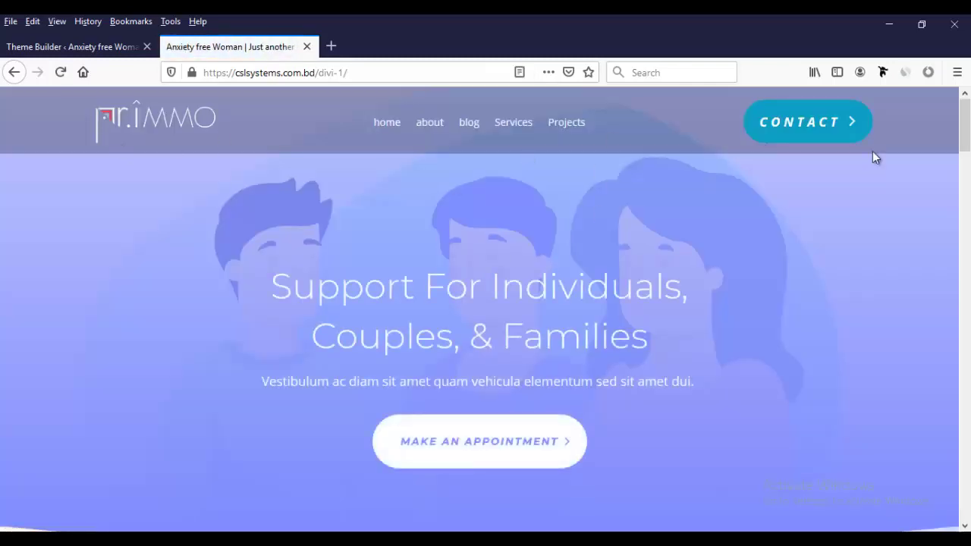
Open the about page and scroll it to confirm the header stays at the top.
scroll(965, 125, down, 10)
scroll(965, 125, up, 10)
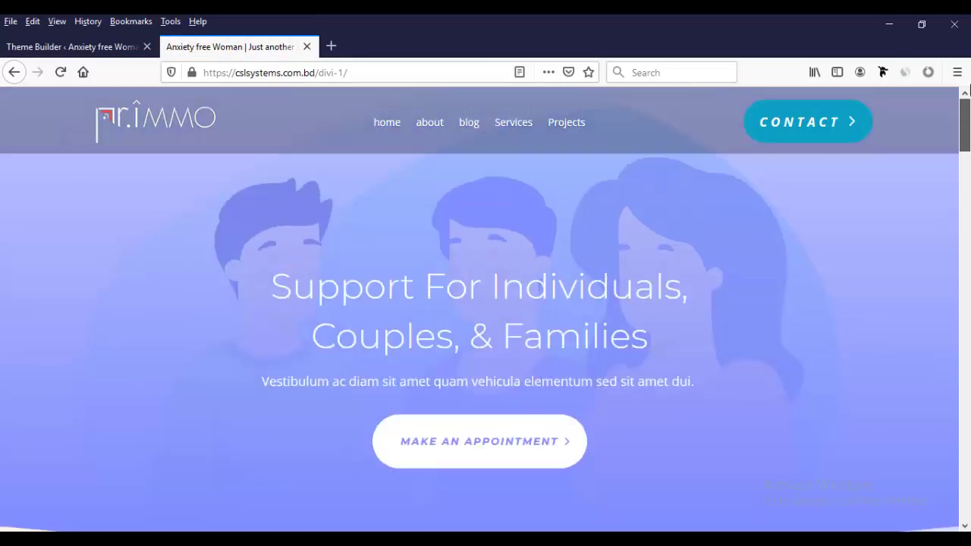
click(431, 126)
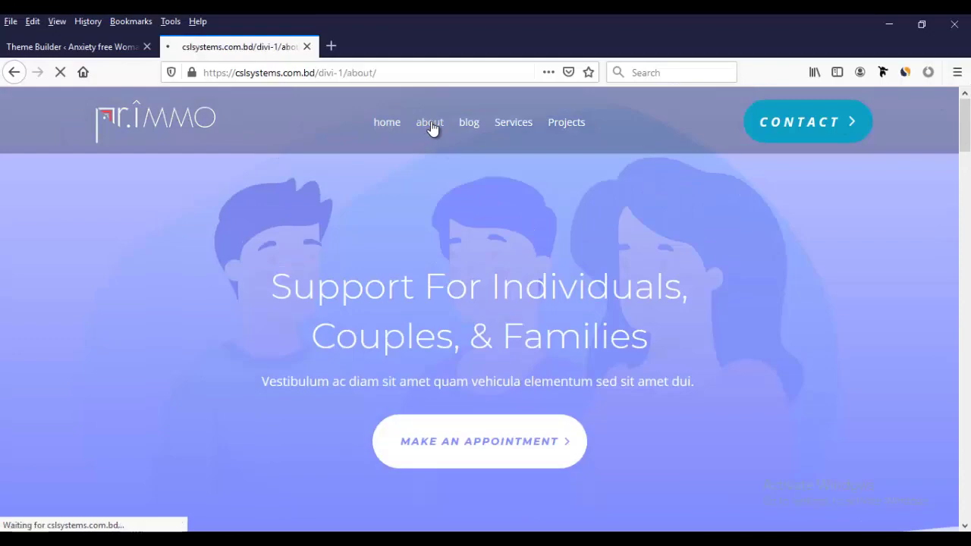
scroll(968, 177, down, 5)
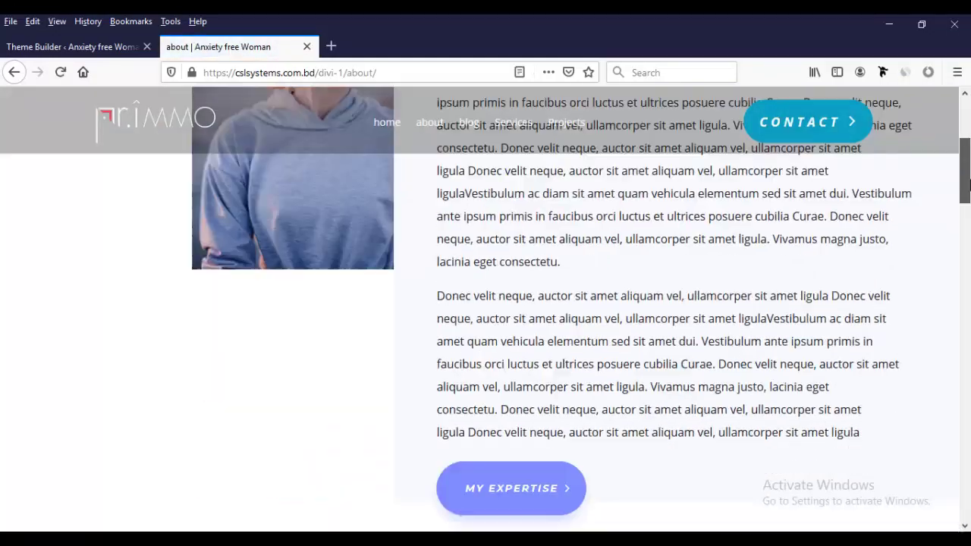
scroll(969, 177, up, 5)
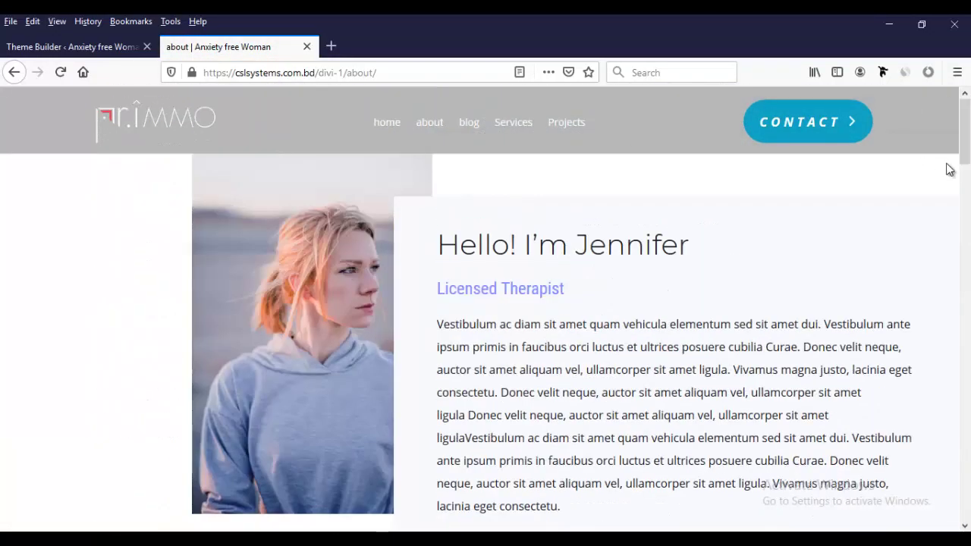
mouse_move(965, 137)
mouse_down()
mouse_move(968, 203)
mouse_move(968, 106)
mouse_up()
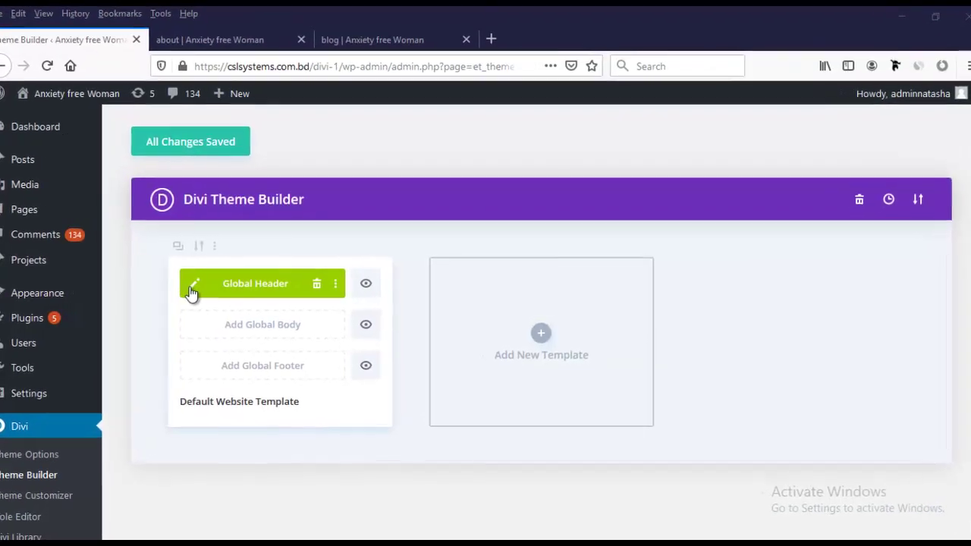
Open the Global Header template and save its section to the library as 'header 1'.
click(200, 287)
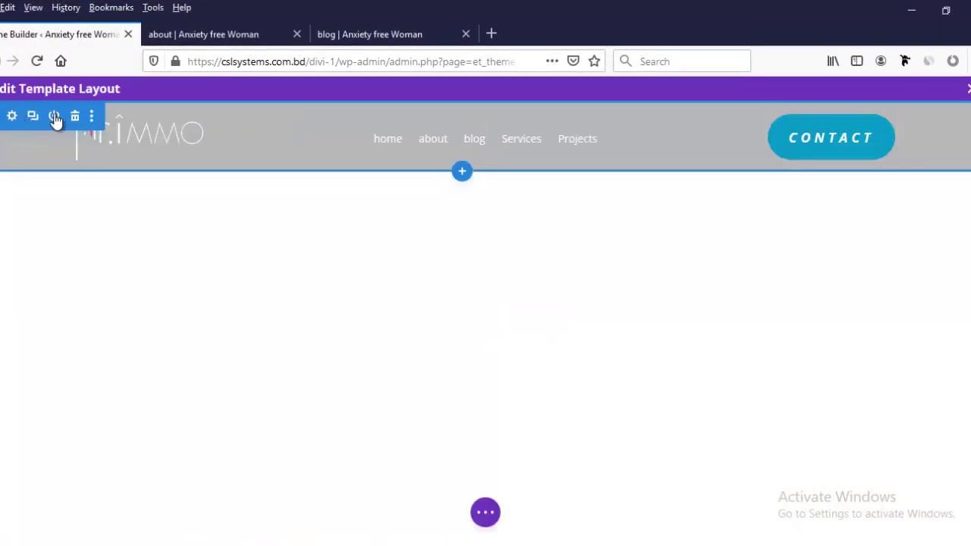
click(54, 117)
text(header 1)
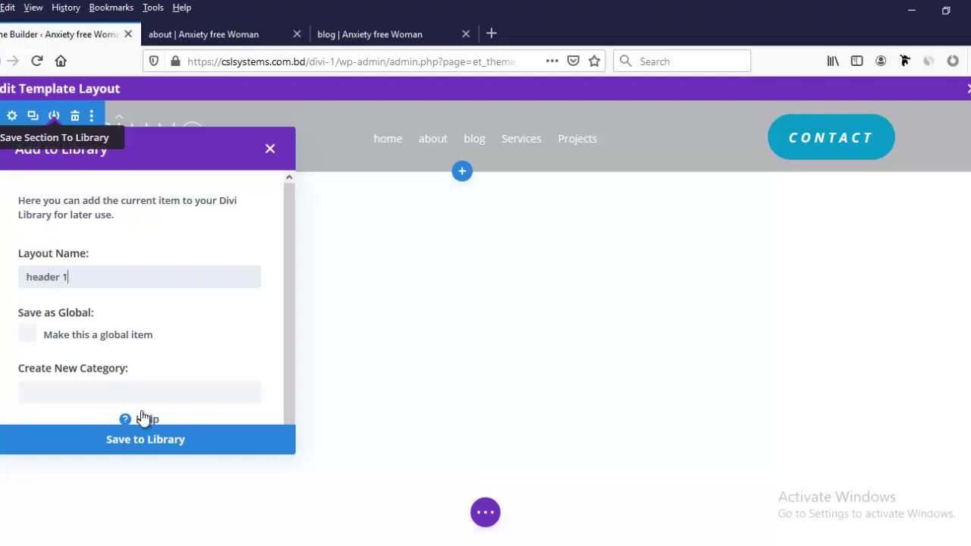
click(134, 447)
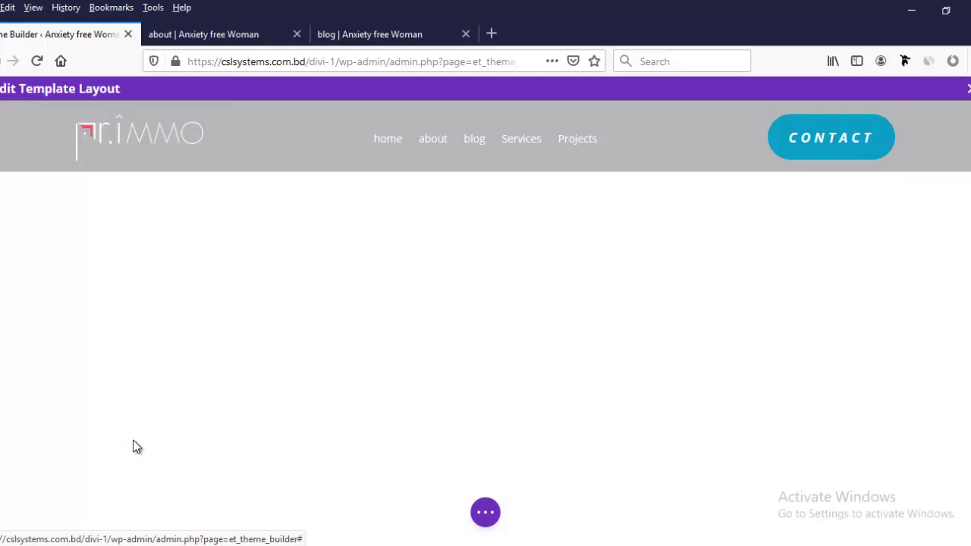
click(486, 514)
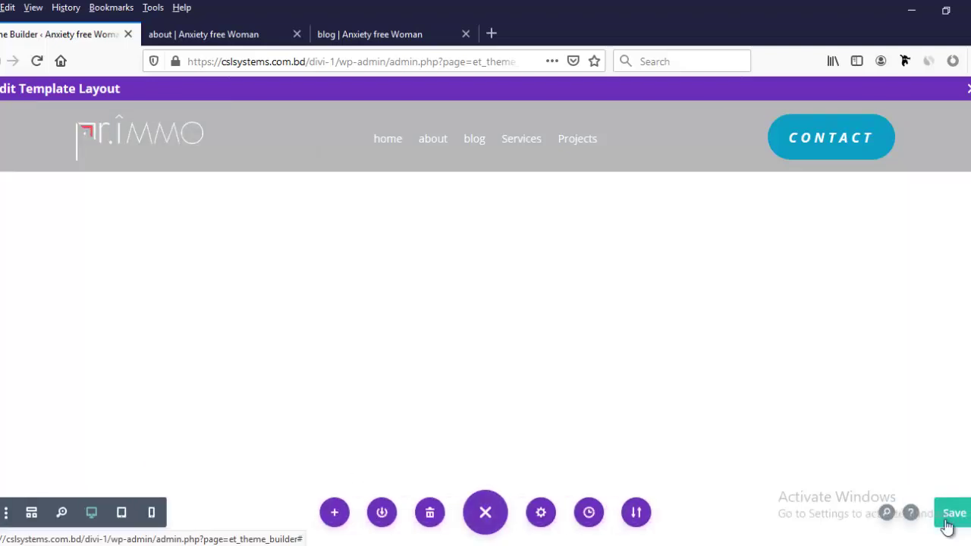
Create a new Theme Builder template assigned to the about page.
click(965, 90)
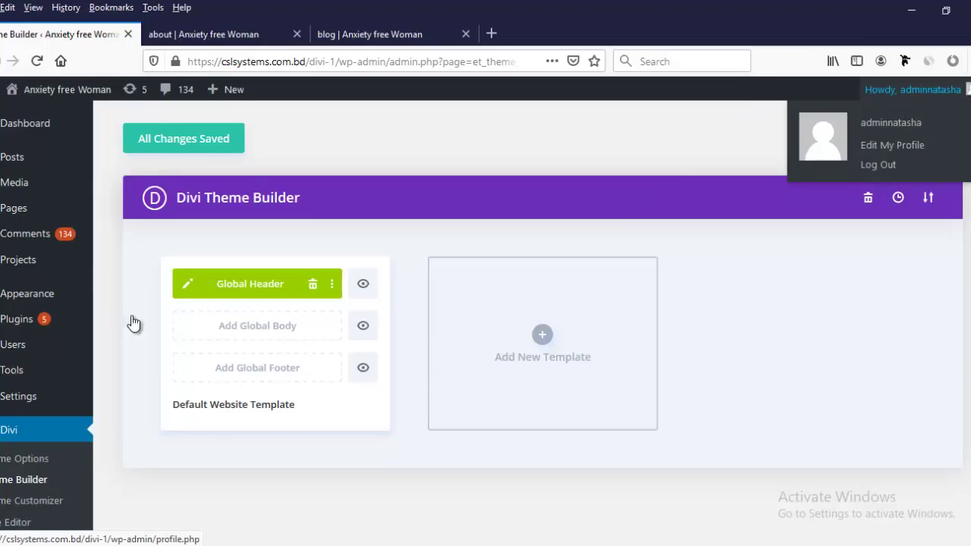
click(189, 151)
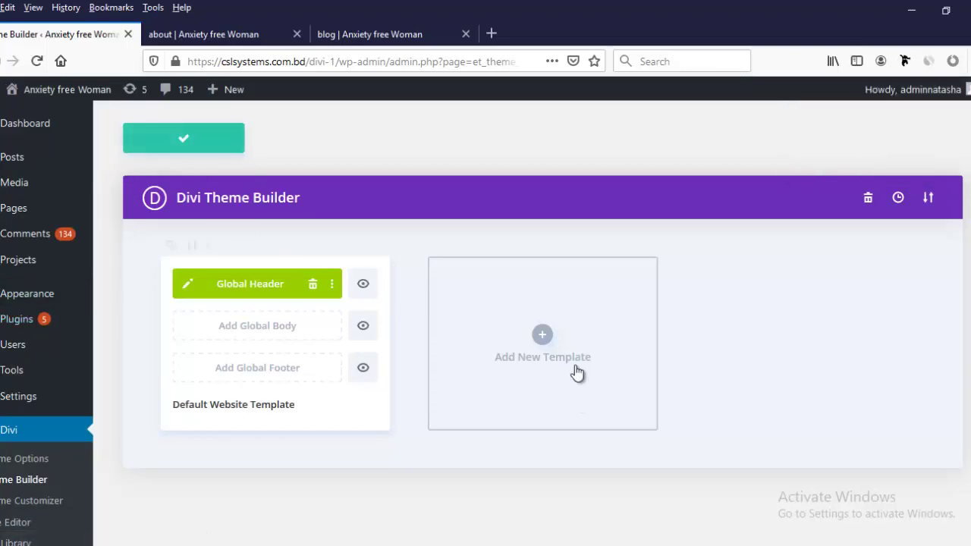
click(545, 338)
mouse_move(501, 265)
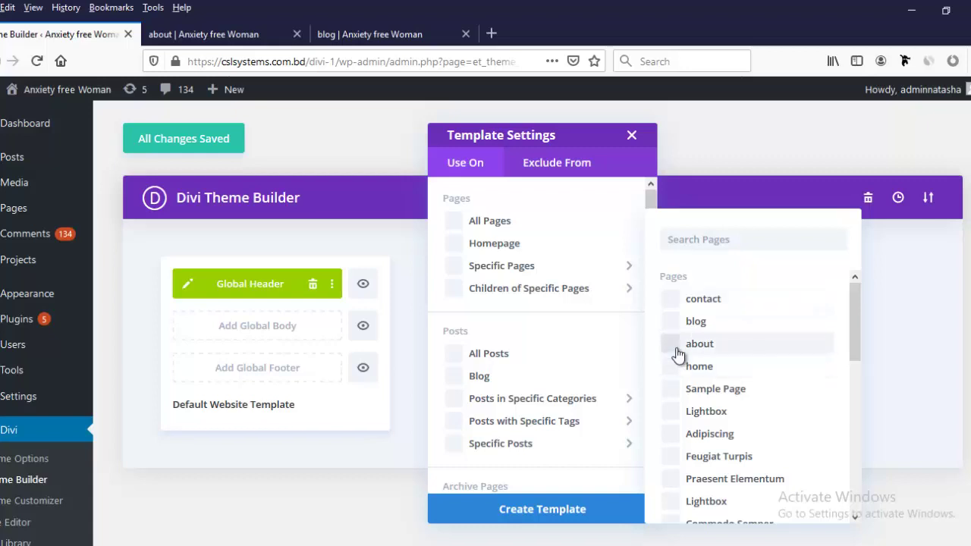
click(673, 345)
click(586, 512)
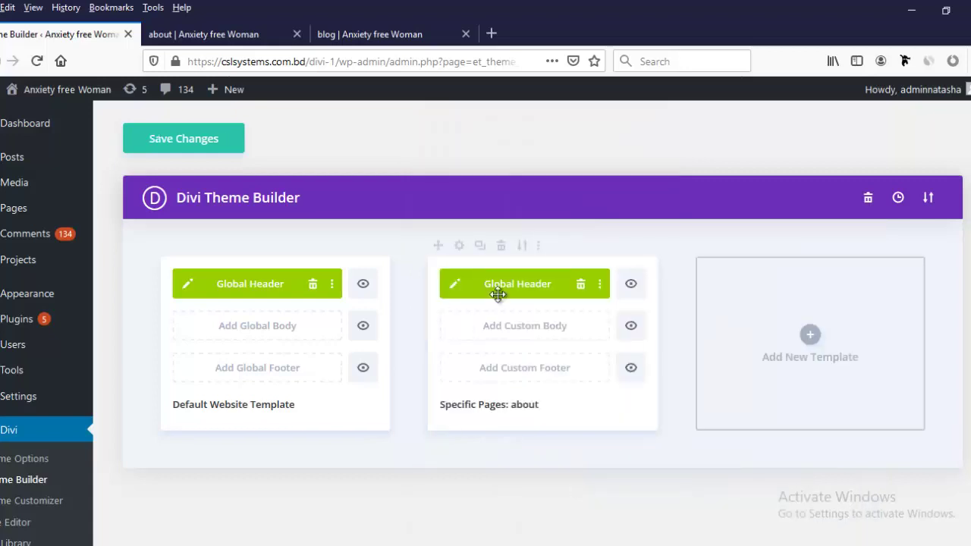
Replace its header with the Theme Builder Layout from the library and open it for editing.
click(580, 286)
click(471, 291)
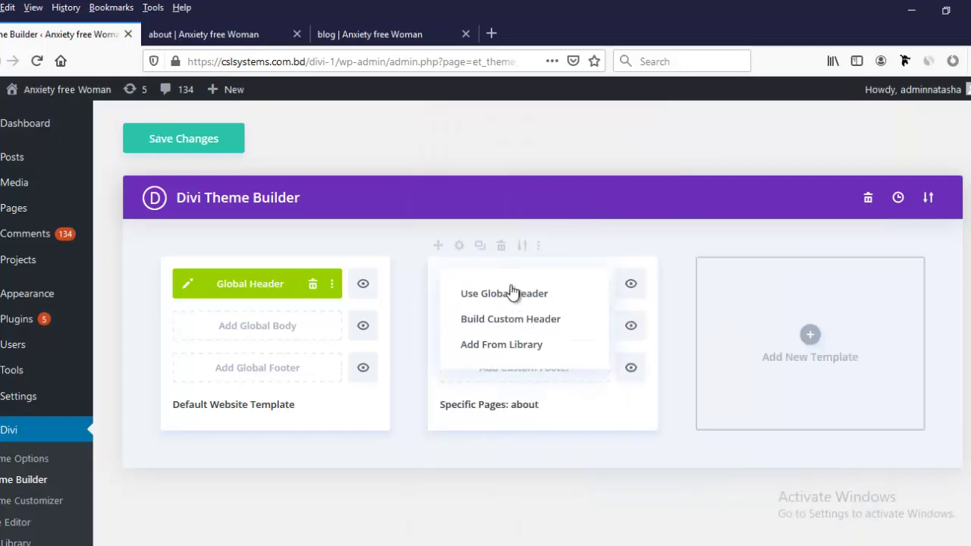
click(506, 346)
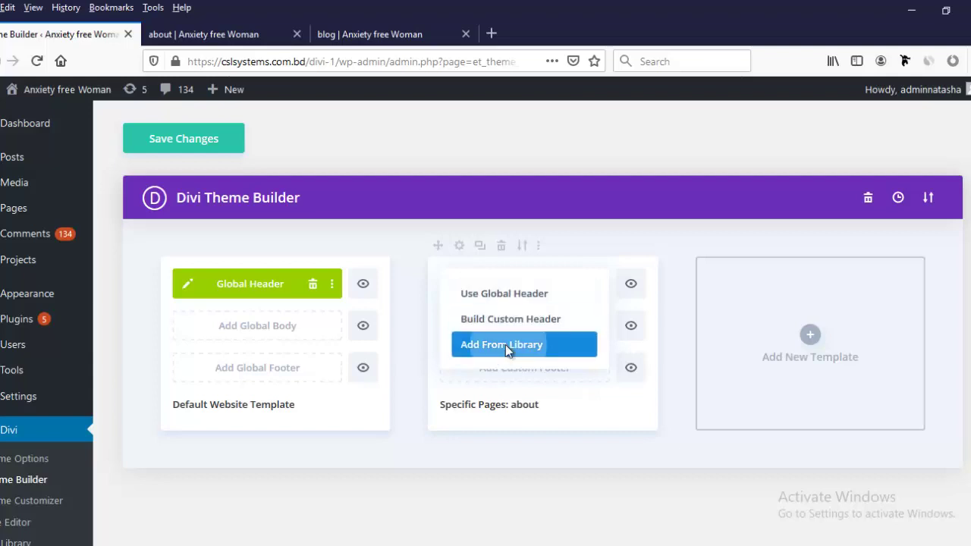
click(348, 146)
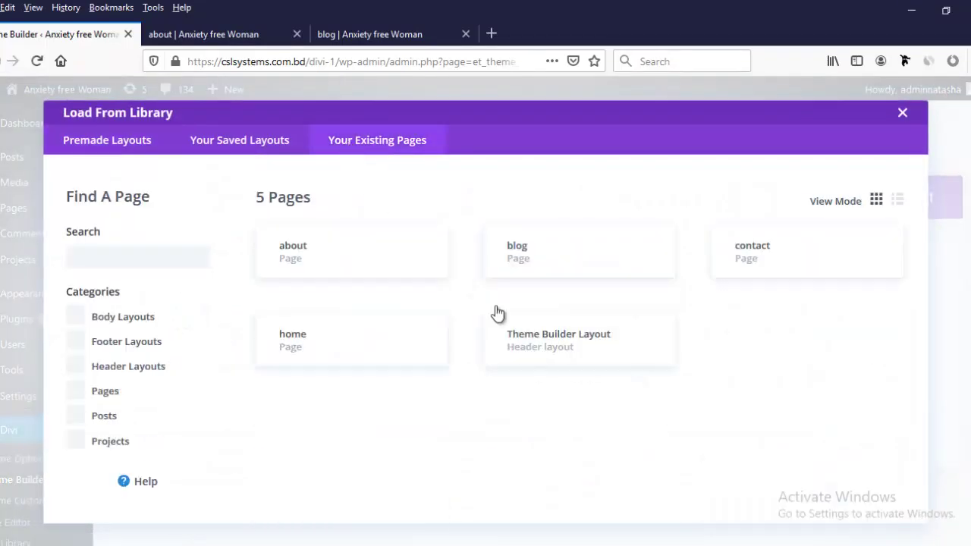
click(541, 357)
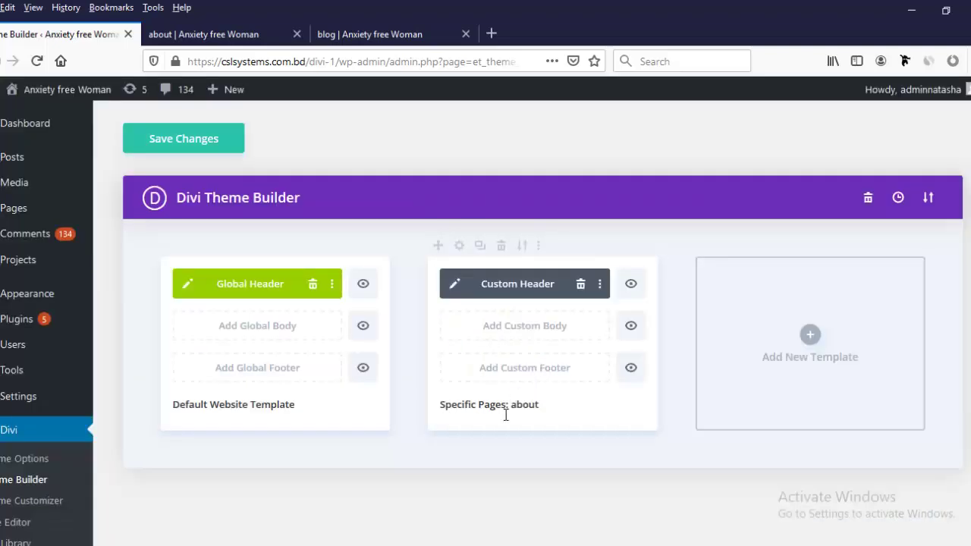
click(455, 286)
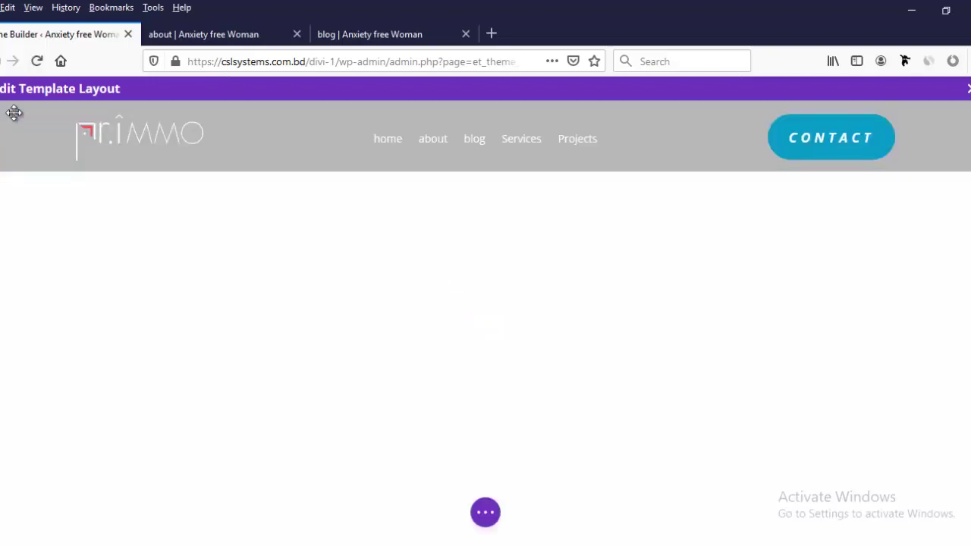
Set the about header section's background to white.
click(706, 325)
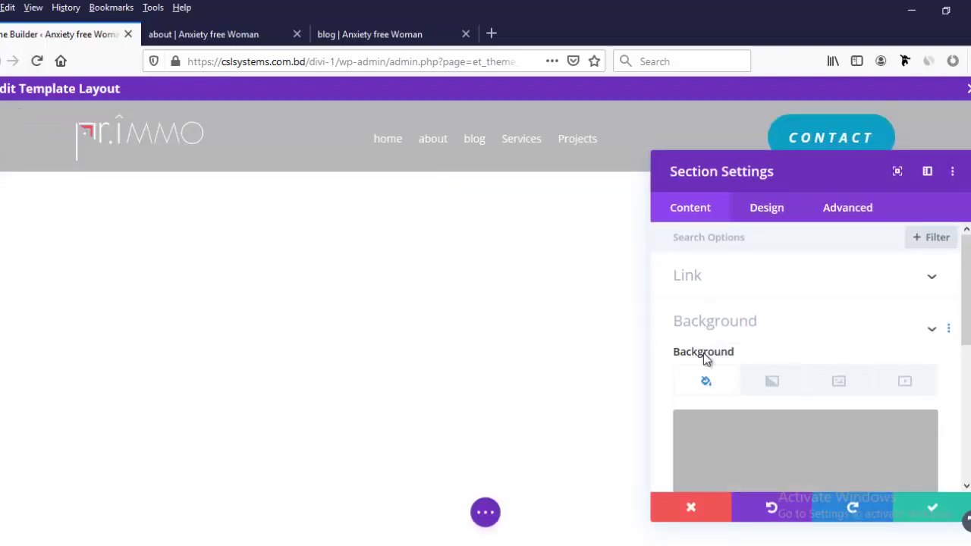
click(721, 420)
scroll(741, 353, down, 2)
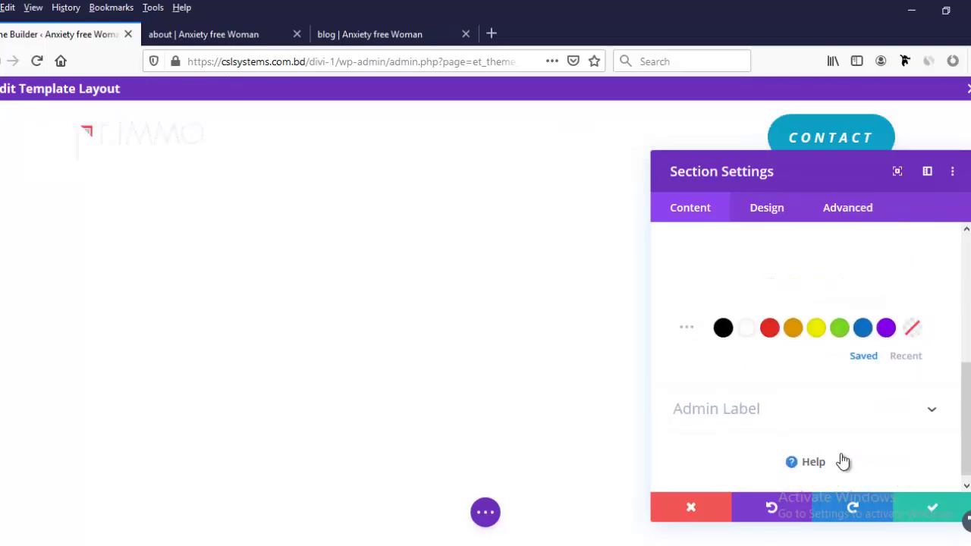
click(904, 510)
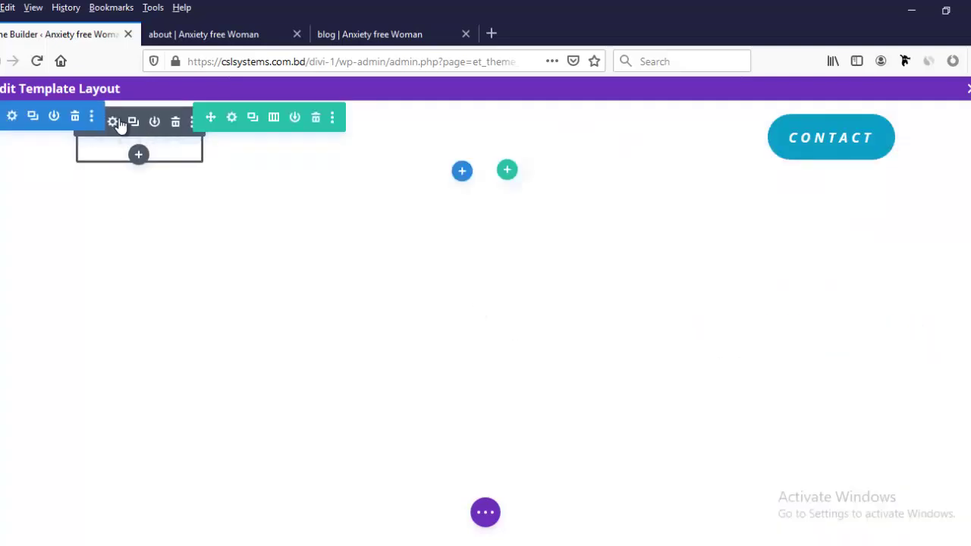
Replace the header logo with the dark version of the logo.
click(113, 122)
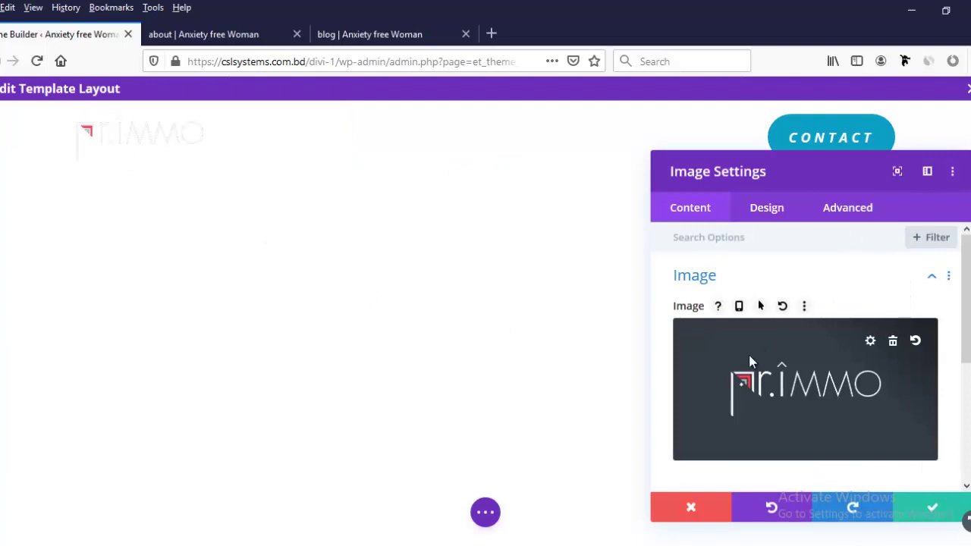
click(749, 361)
click(311, 281)
click(892, 464)
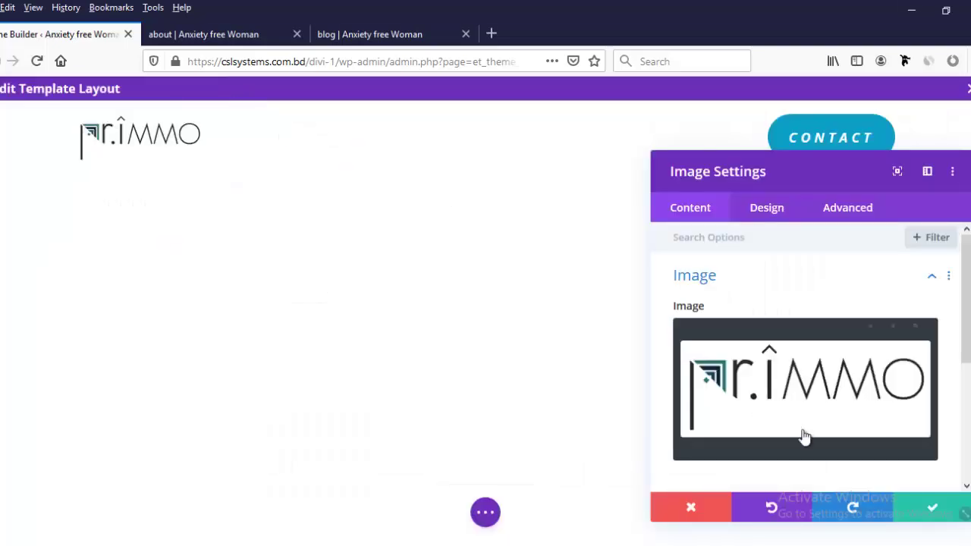
click(929, 509)
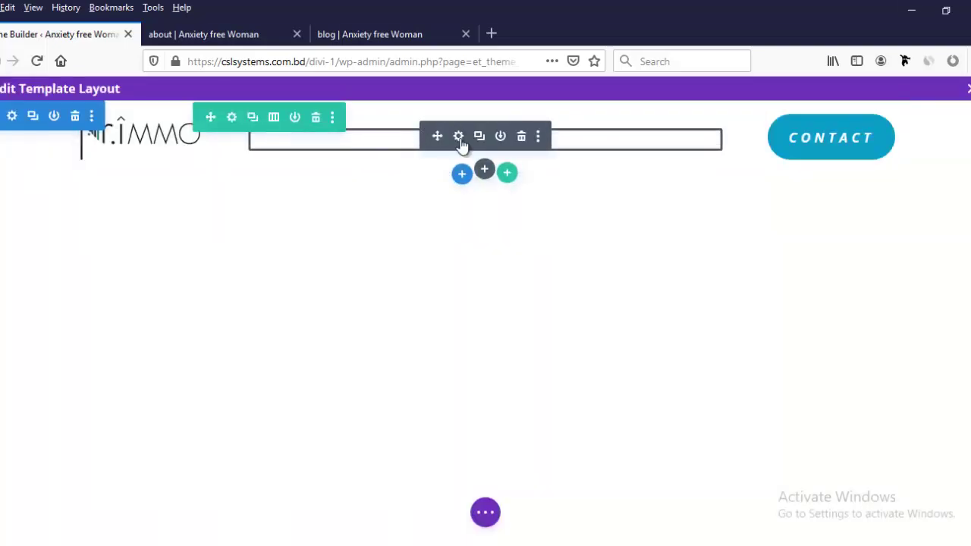
Set the menu text colour to black.
click(458, 137)
click(767, 208)
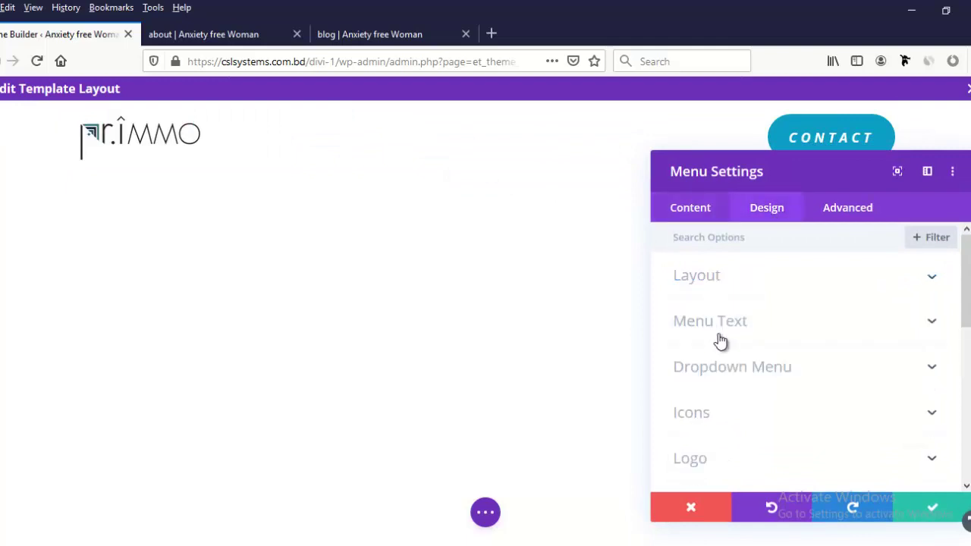
click(717, 334)
scroll(737, 387, down, 3)
click(726, 453)
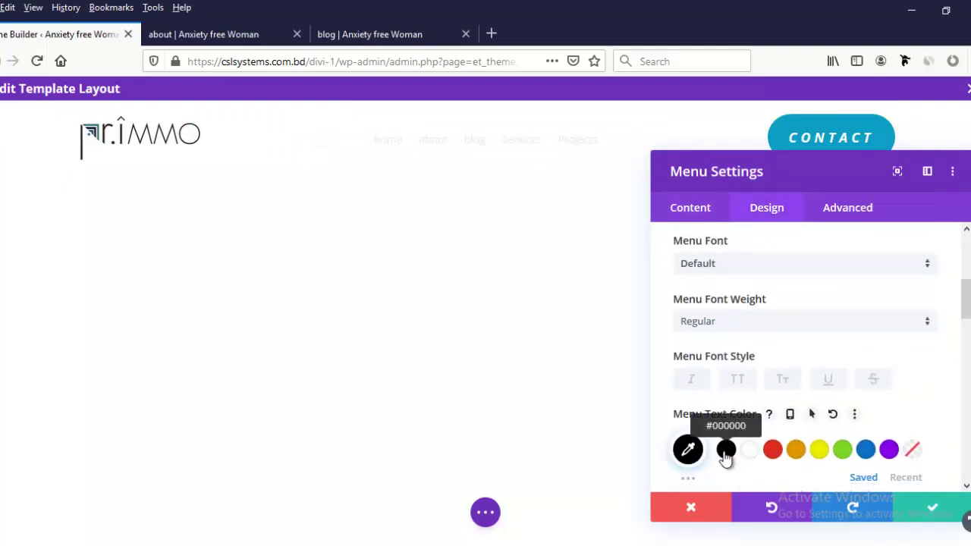
click(923, 508)
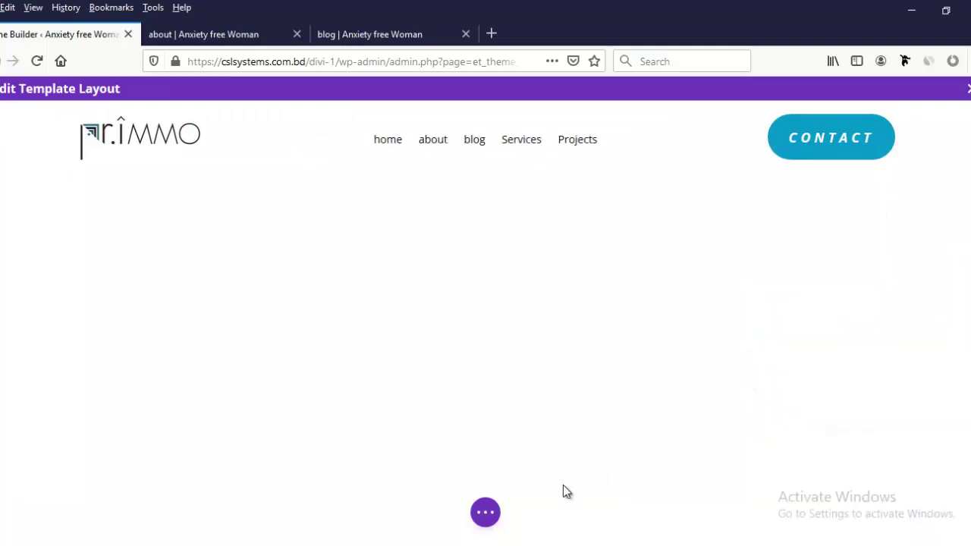
Save the template, close the editor, save Theme Builder changes, and reload the about page.
click(489, 515)
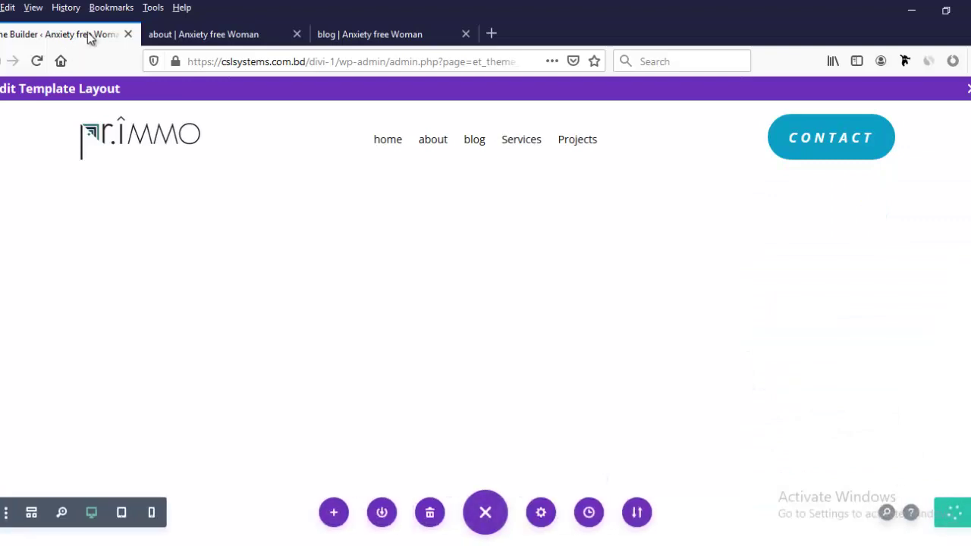
click(968, 89)
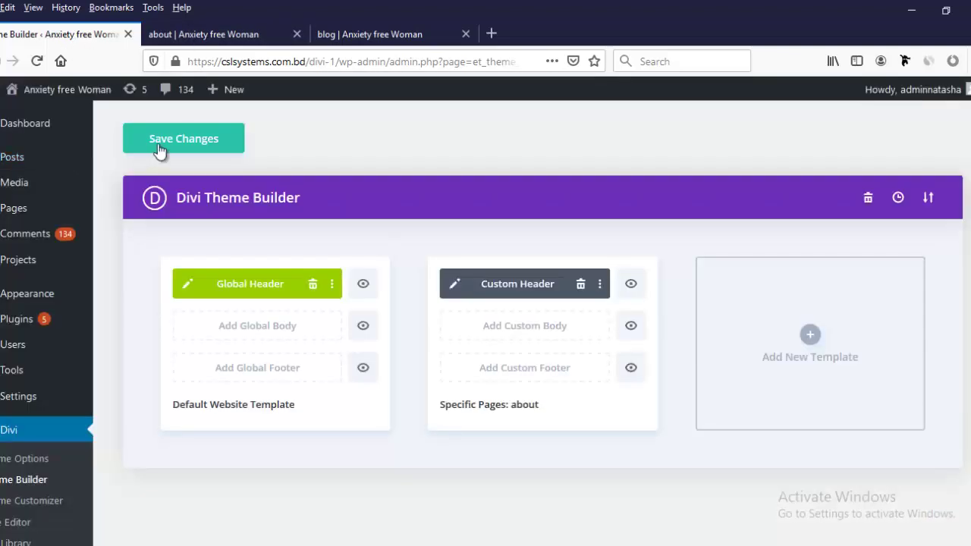
click(175, 140)
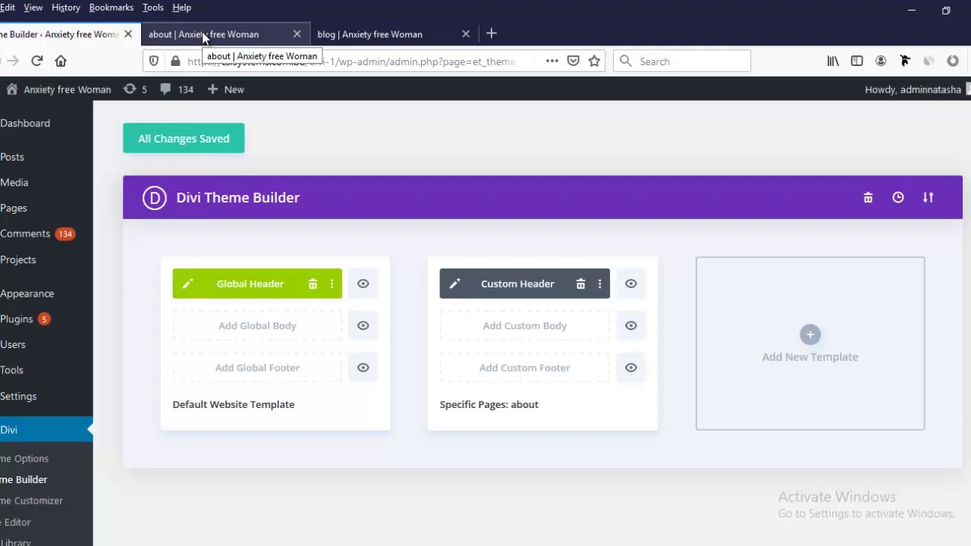
click(204, 35)
click(37, 61)
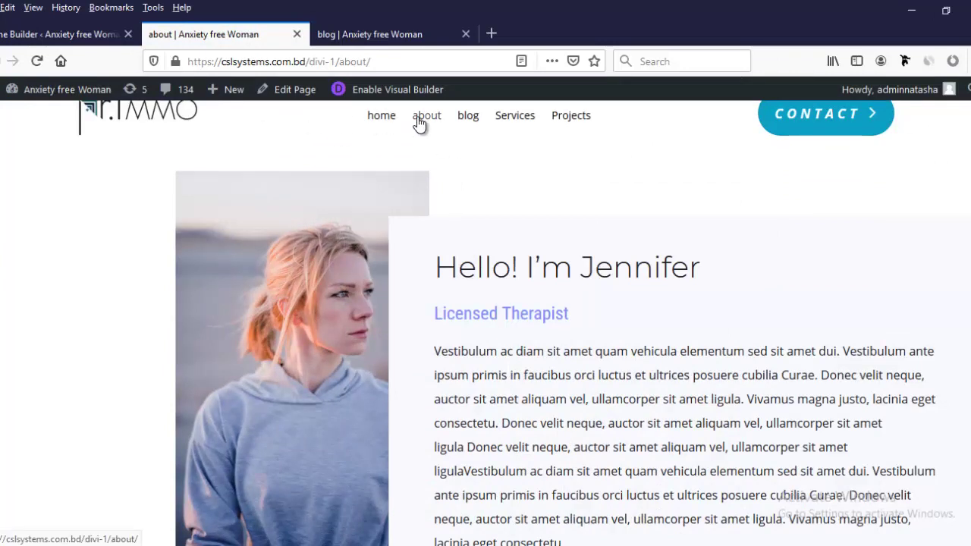
Visit the home, about and blog pages on the live site to compare their headers.
click(384, 120)
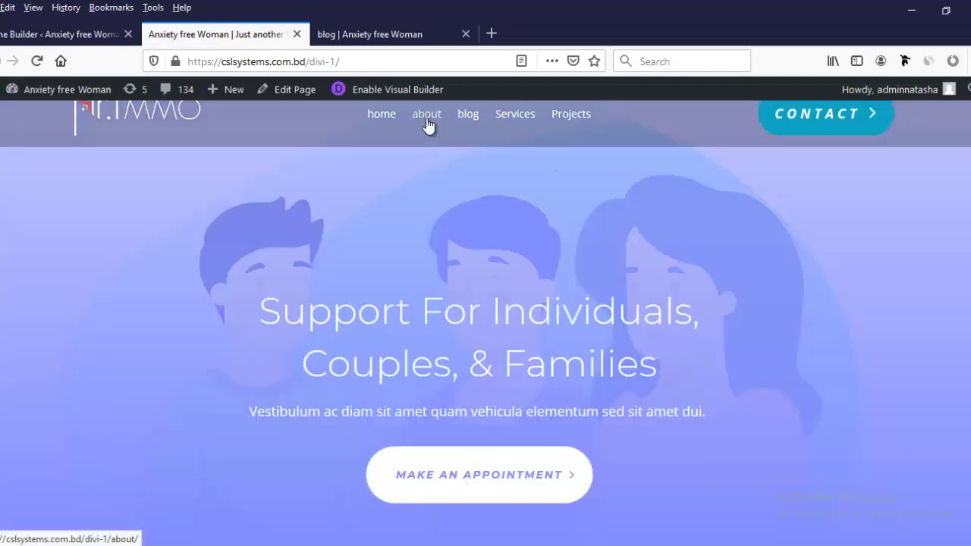
click(427, 122)
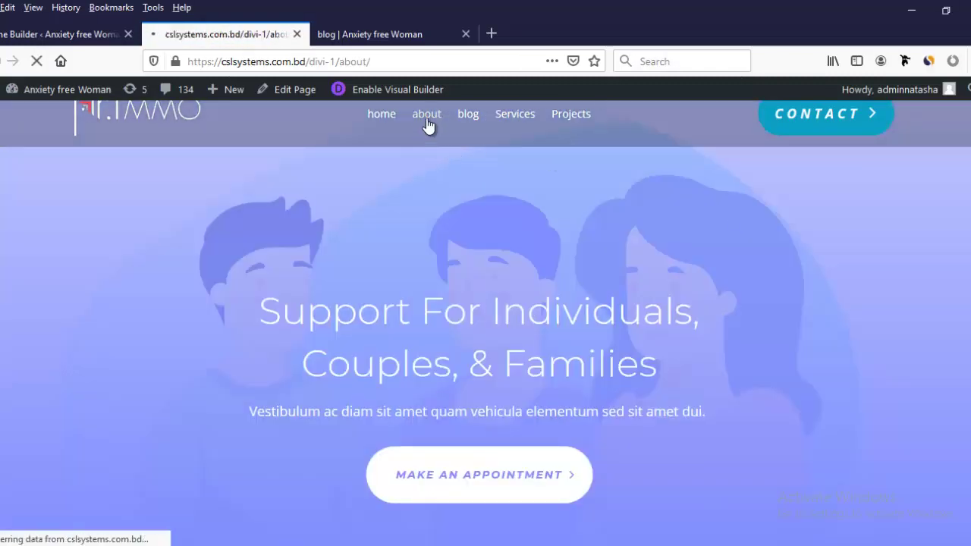
click(468, 118)
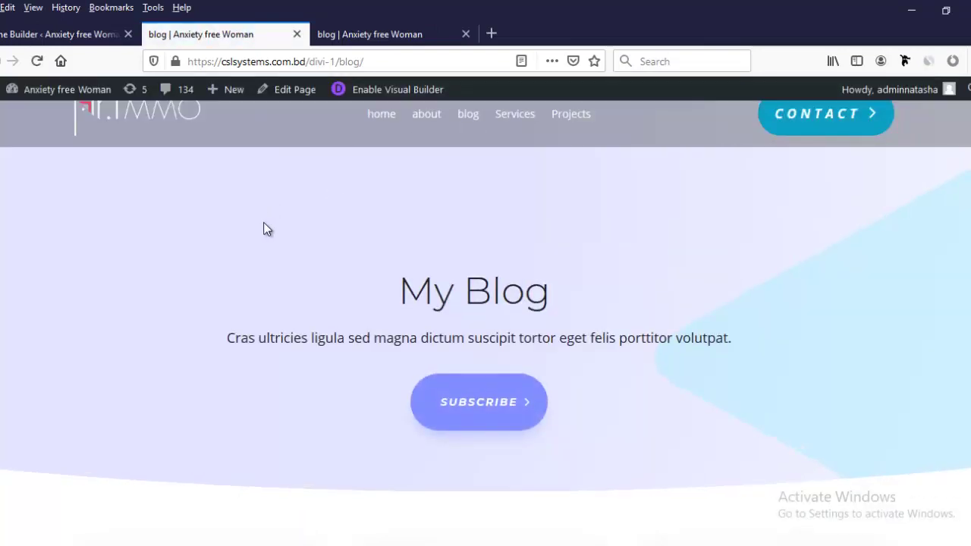
scroll(264, 230, down, 5)
scroll(264, 230, up, 5)
Create a new Theme Builder template assigned to the blog page.
click(16, 34)
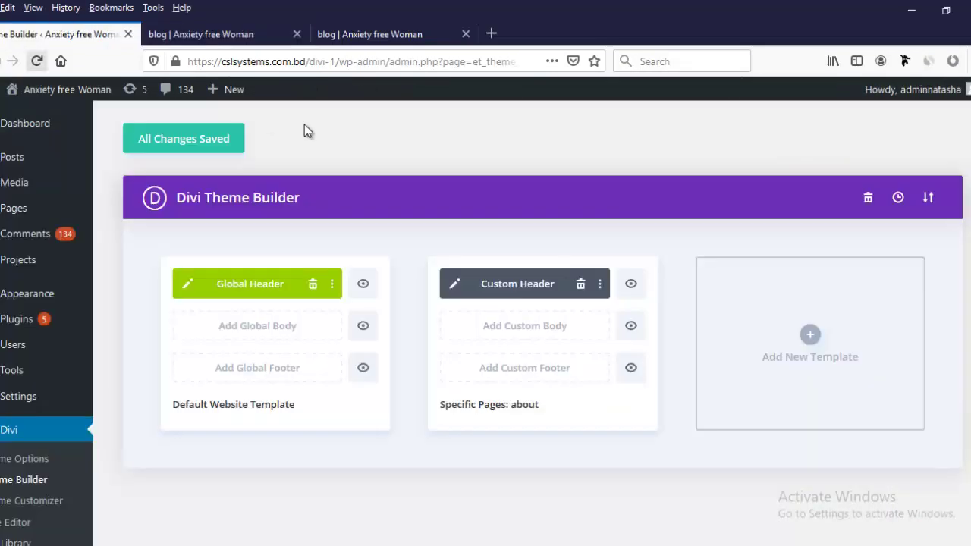
click(239, 42)
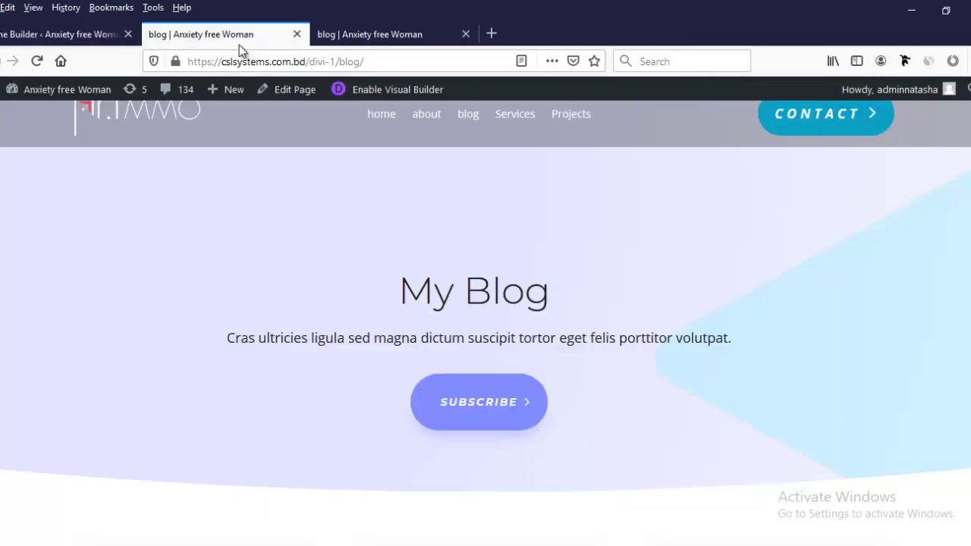
click(97, 34)
click(812, 339)
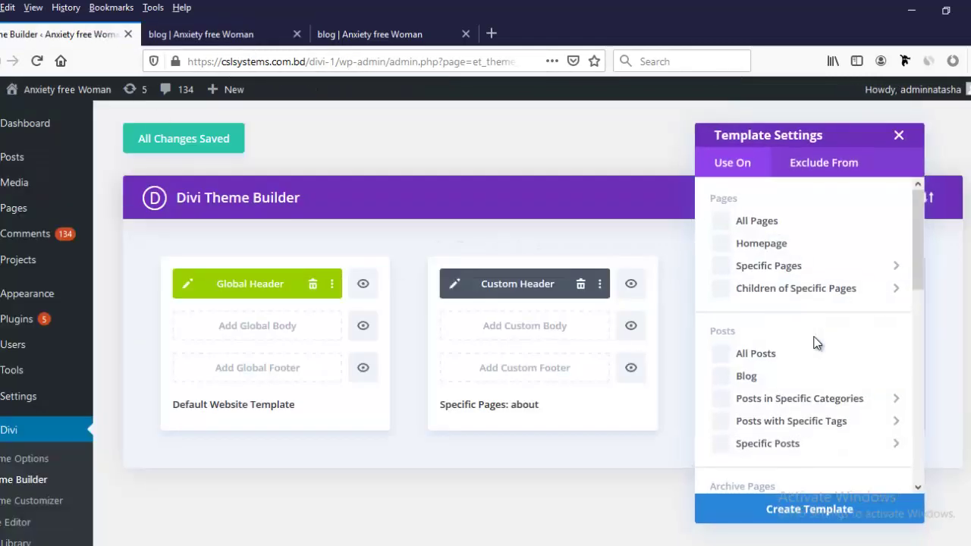
mouse_move(769, 266)
click(566, 321)
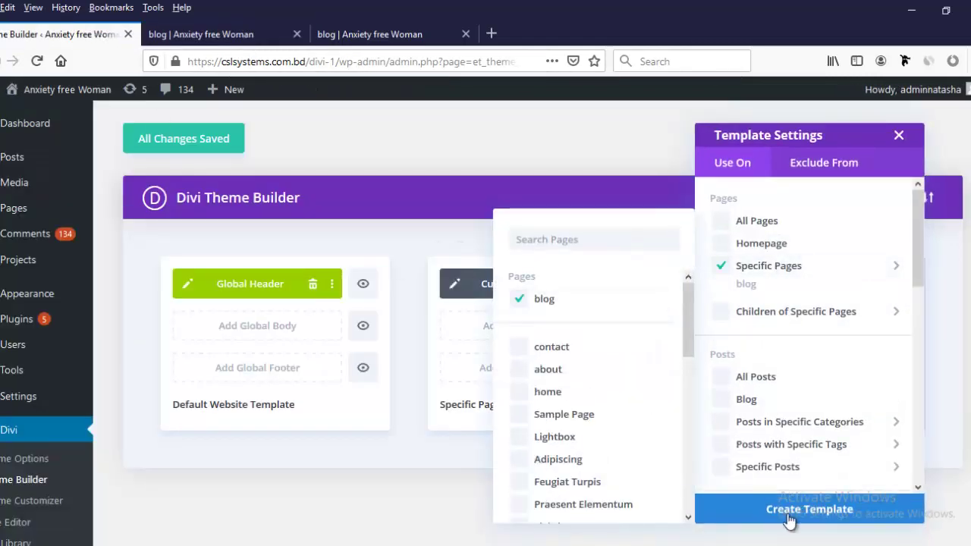
click(791, 516)
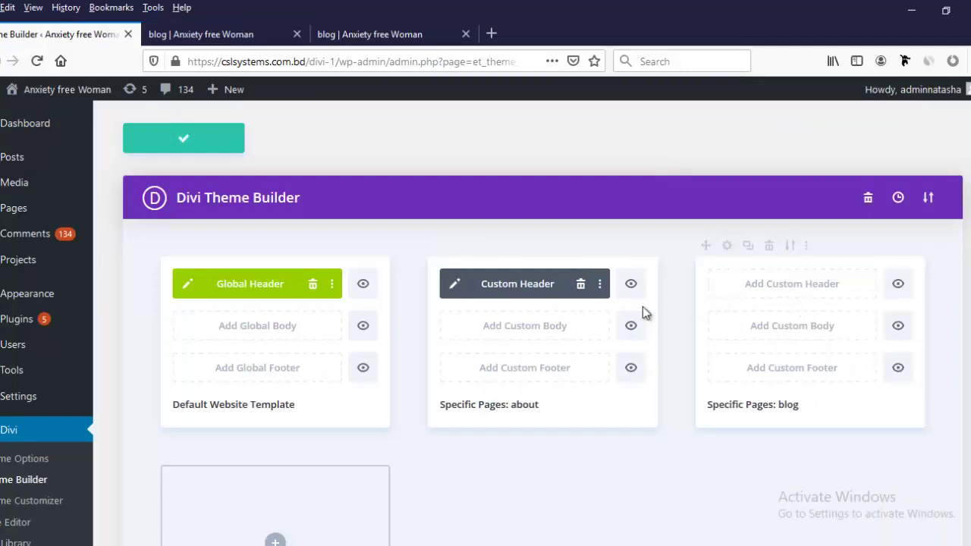
Import the blog template's custom header from the library's existing pages and open it for editing.
click(730, 296)
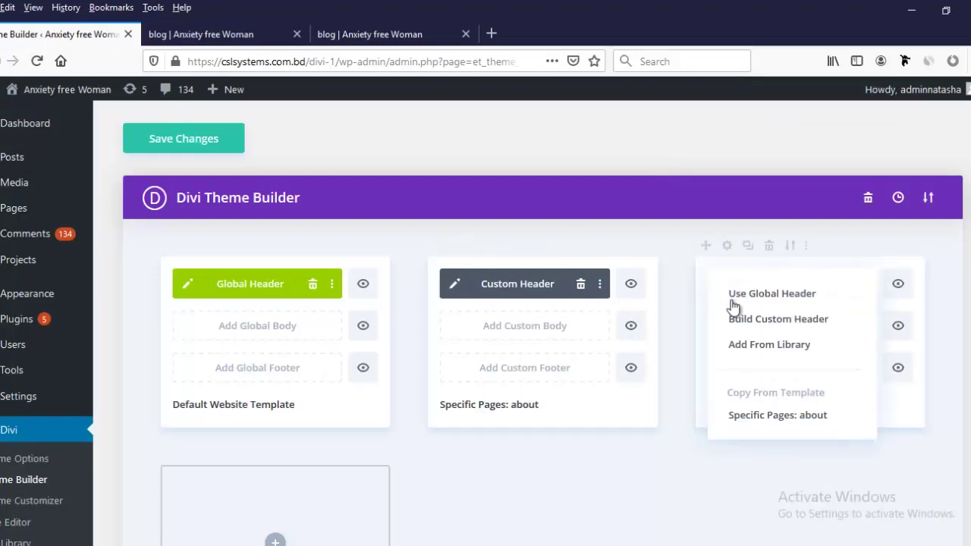
click(754, 348)
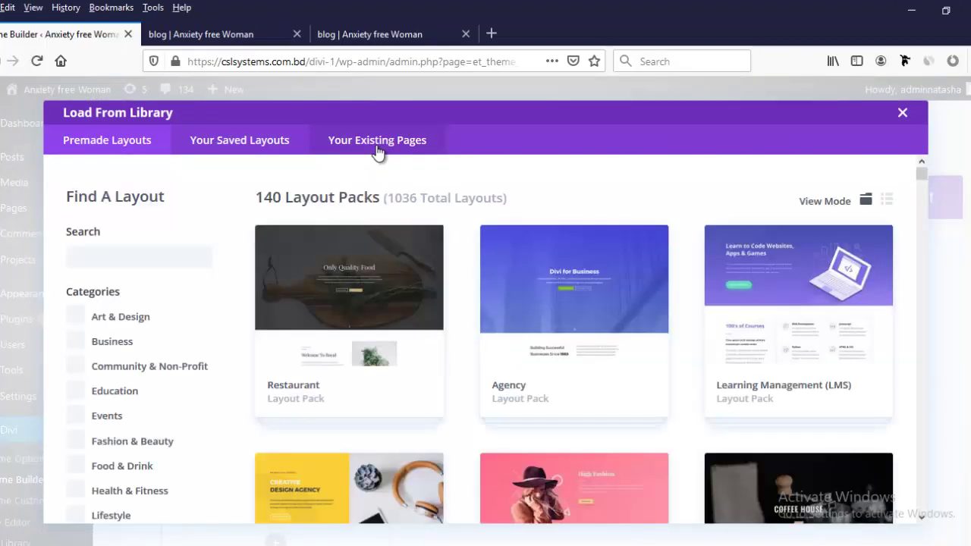
click(379, 151)
click(605, 345)
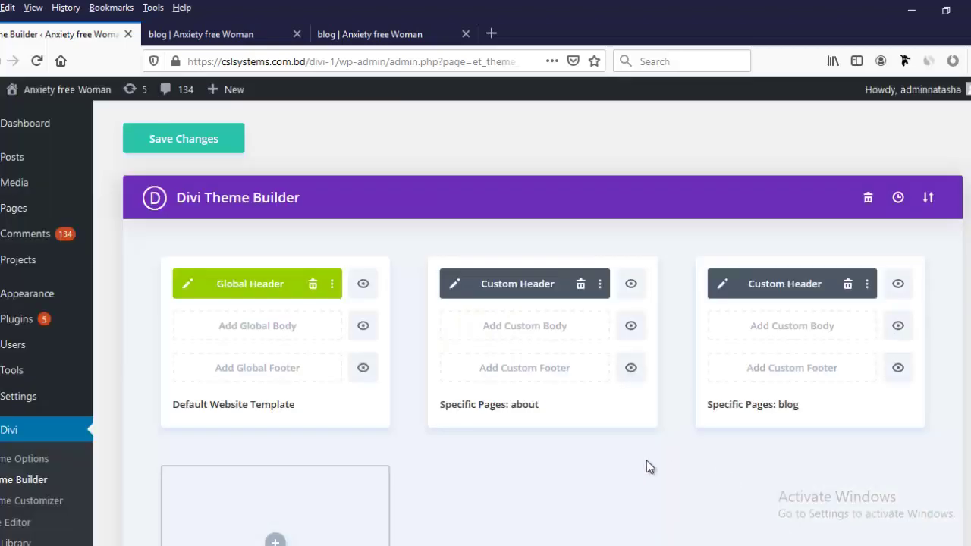
click(727, 286)
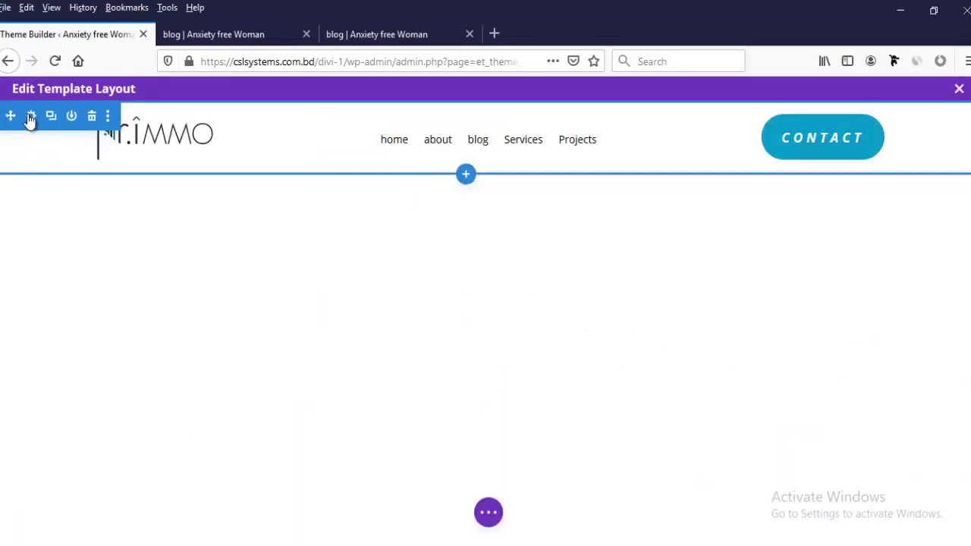
Set the blog header section's background to teal.
click(28, 116)
mouse_move(732, 325)
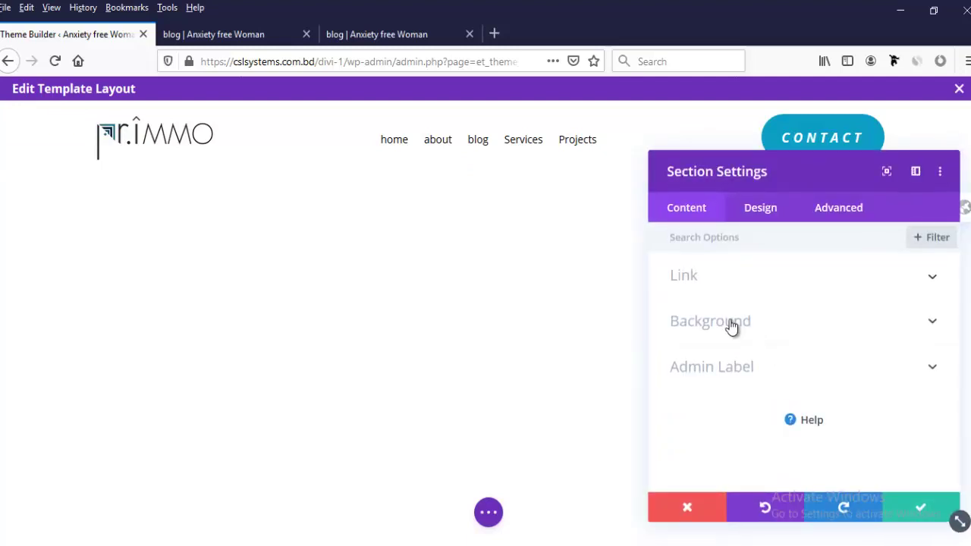
click(732, 327)
scroll(759, 356, down, 3)
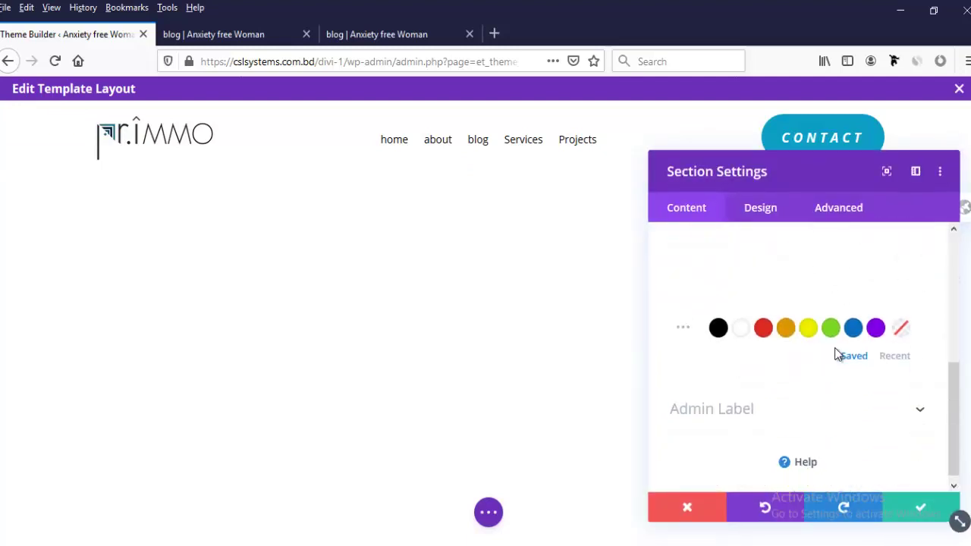
click(682, 332)
scroll(767, 368, down, 2)
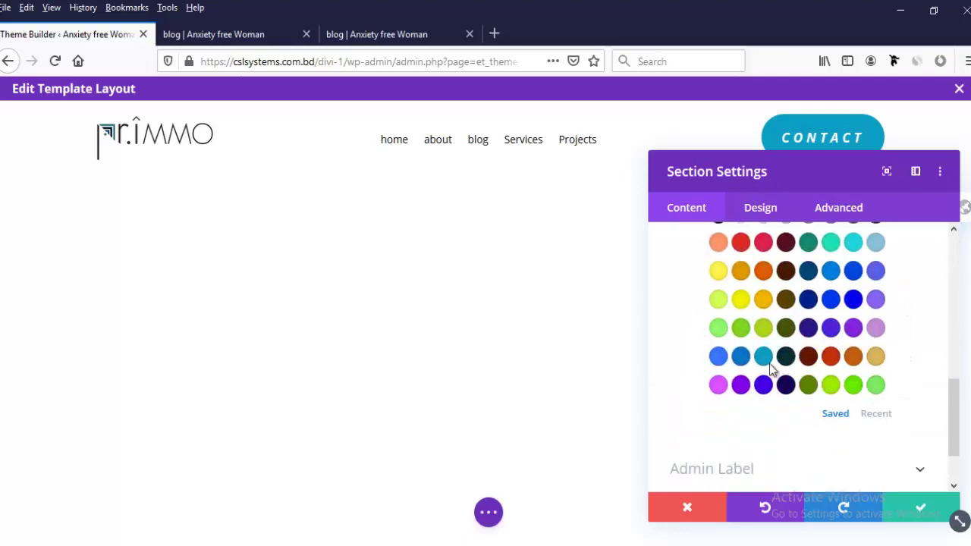
click(764, 356)
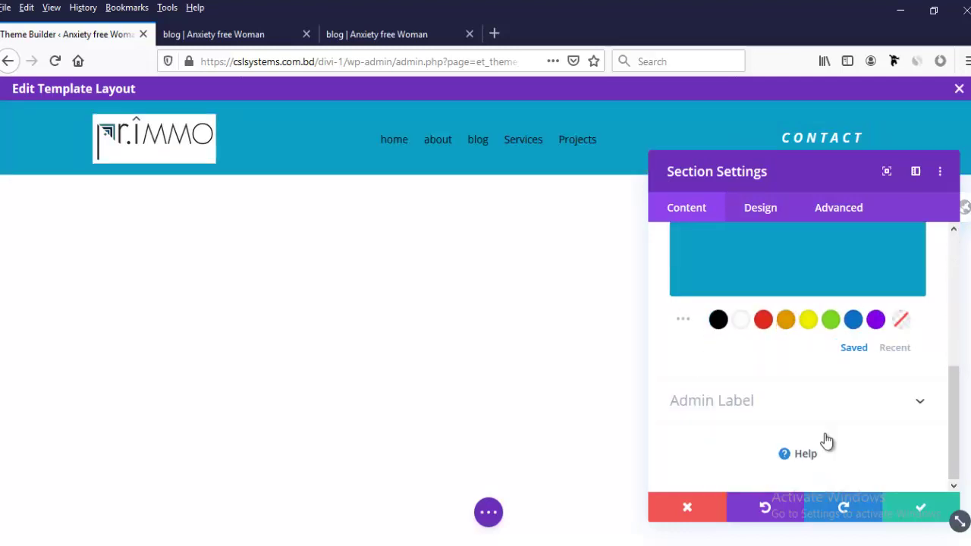
click(910, 507)
mouse_move(154, 138)
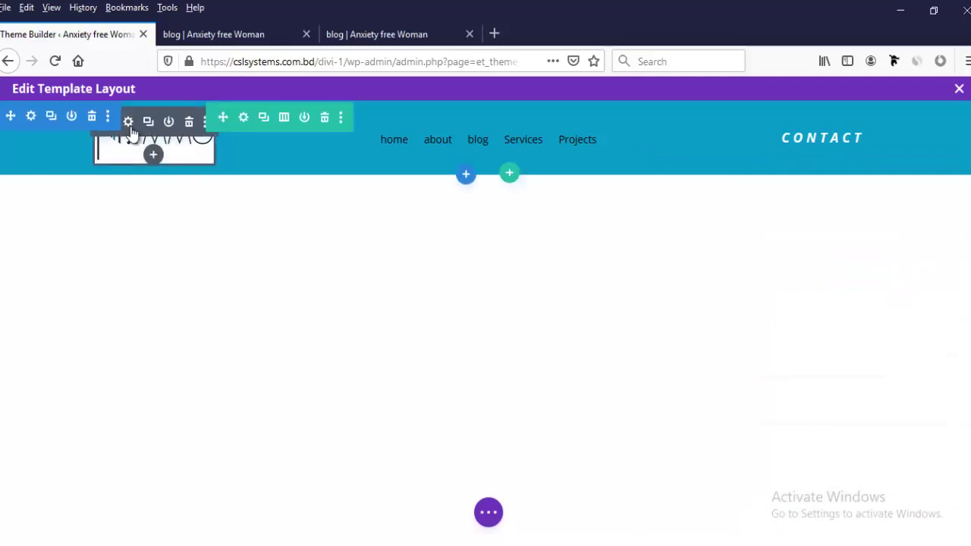
Replace the header logo with the white logo image from the media library.
click(130, 120)
click(769, 386)
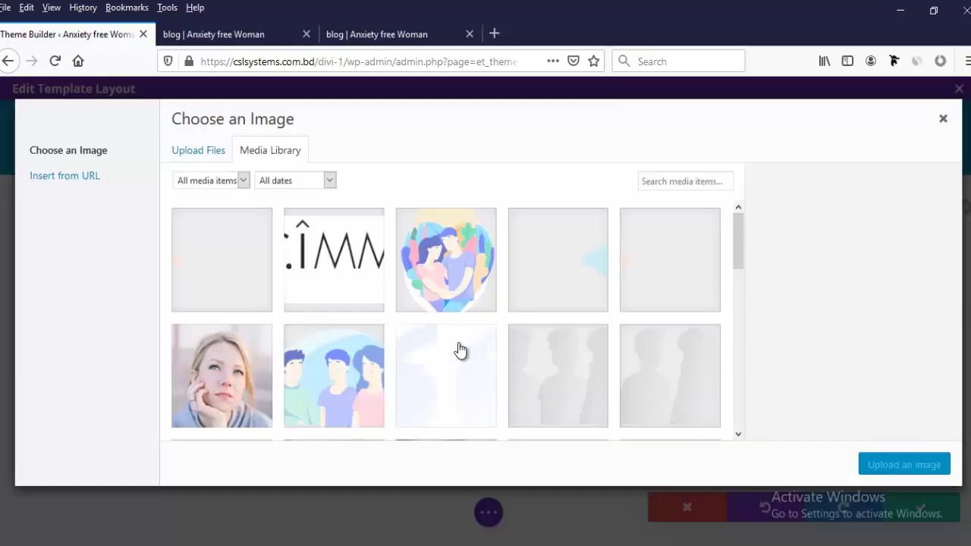
scroll(387, 338, down, 5)
click(585, 299)
click(880, 463)
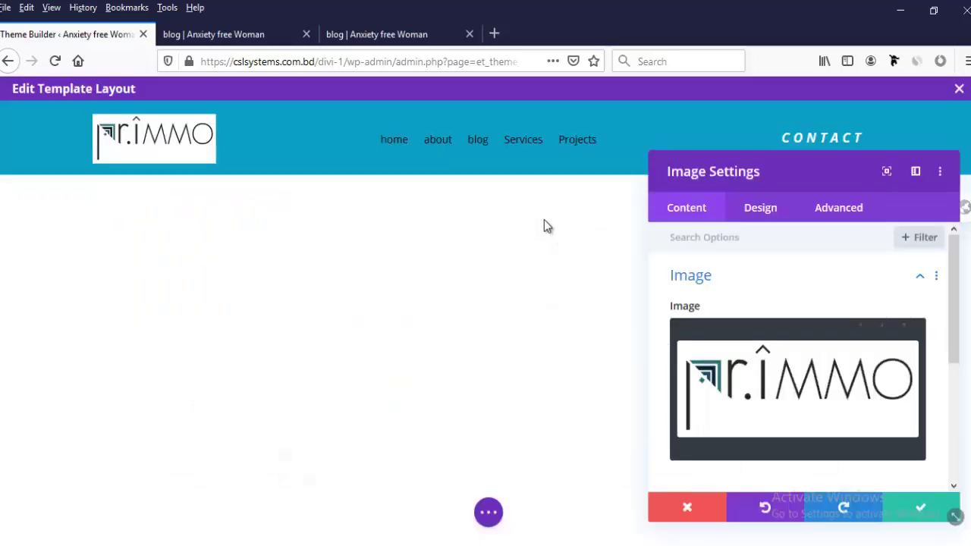
click(918, 507)
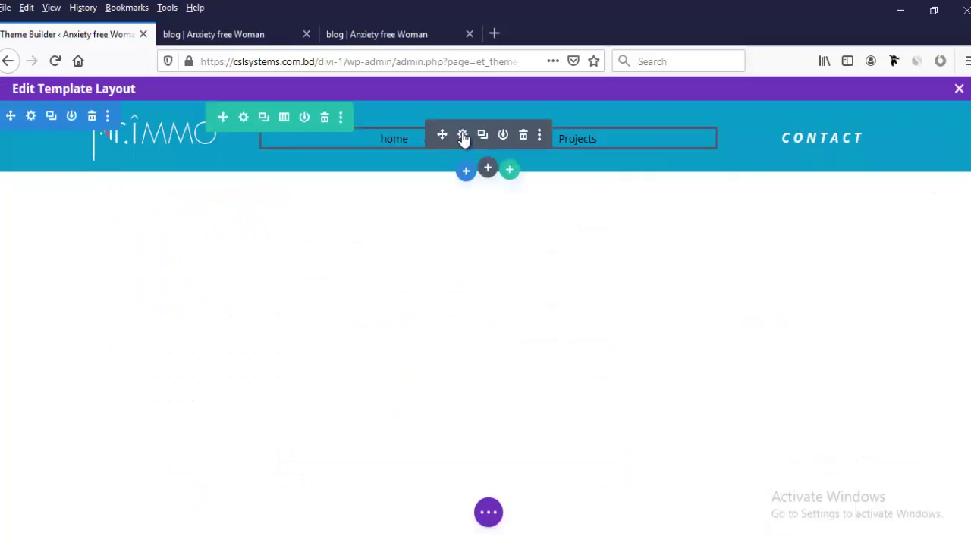
Set the menu link text colour to white.
click(761, 209)
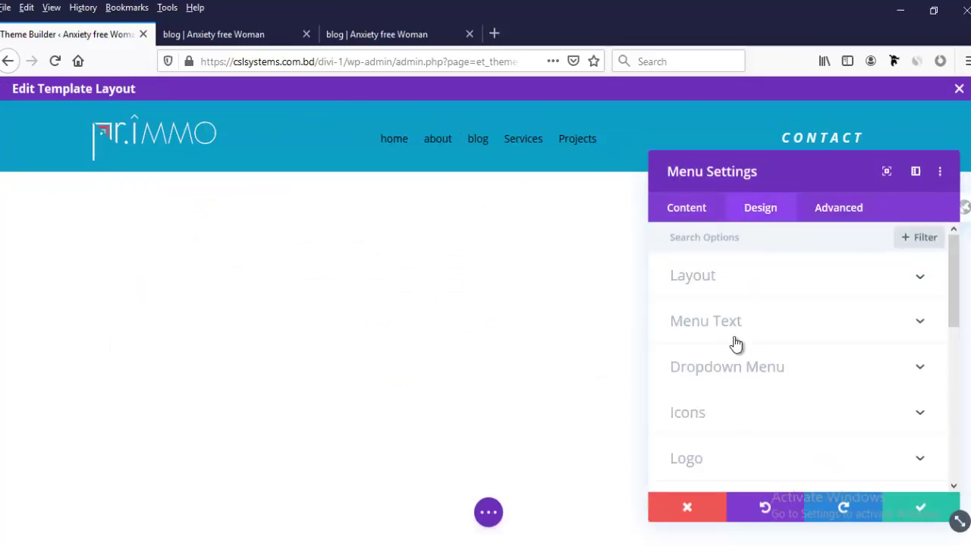
click(732, 332)
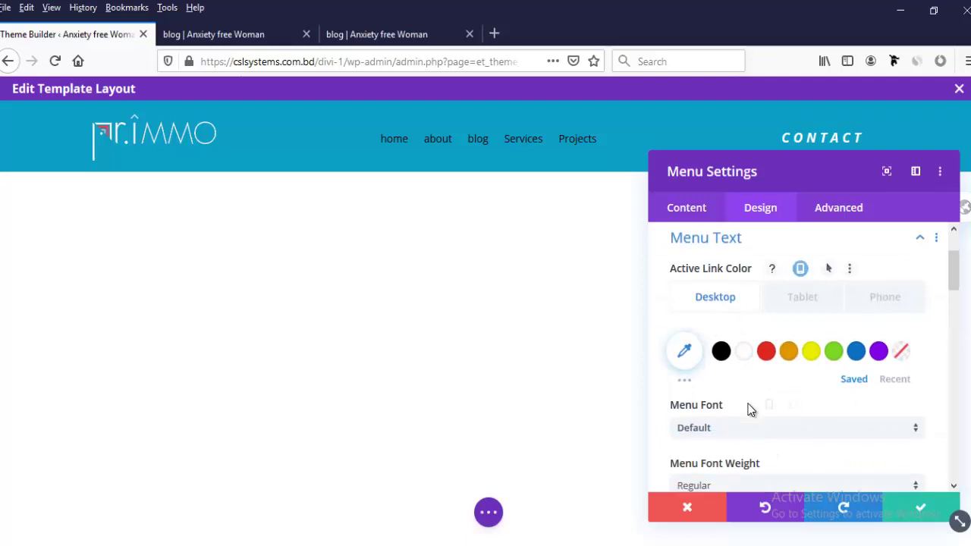
scroll(749, 408, down, 2)
scroll(754, 417, down, 3)
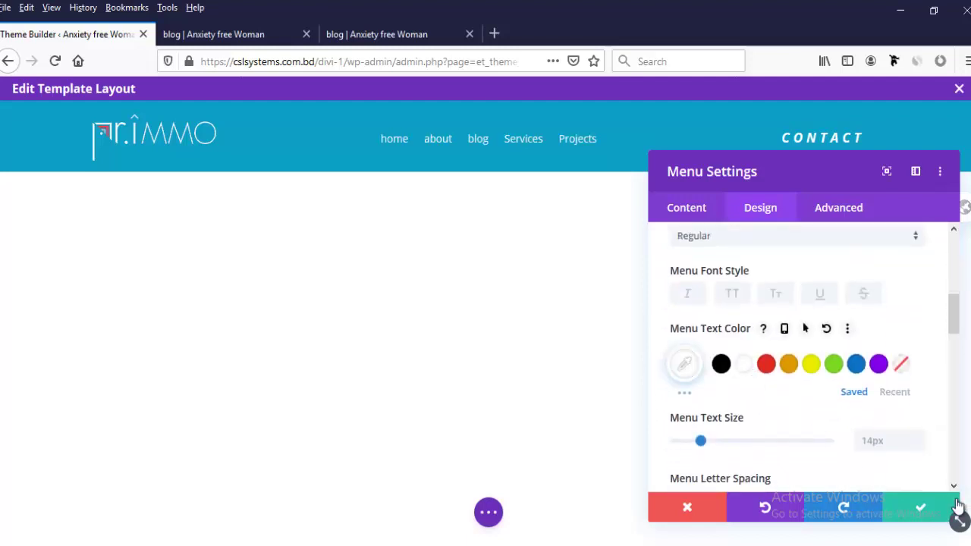
click(920, 507)
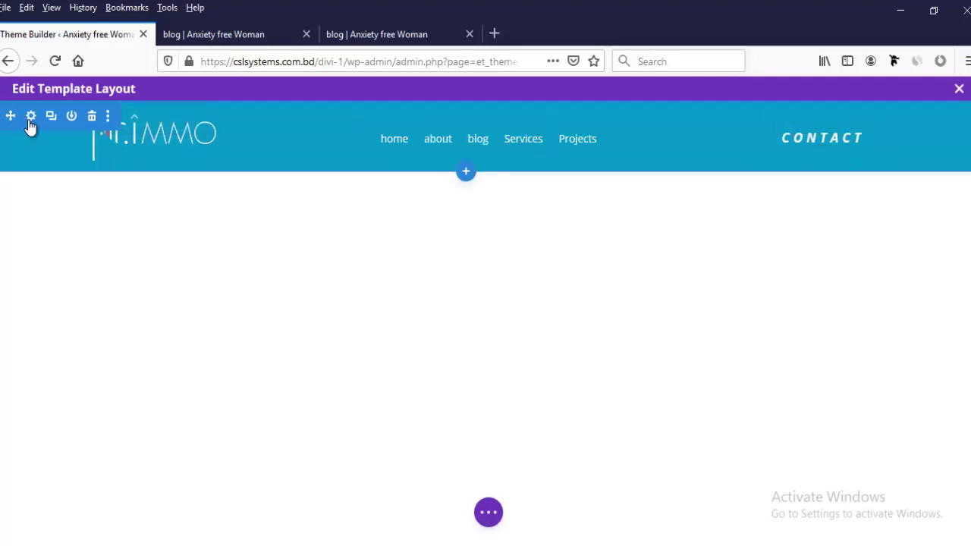
Change the header section background to blue and close the template editor.
click(30, 116)
click(686, 336)
scroll(711, 423, down, 3)
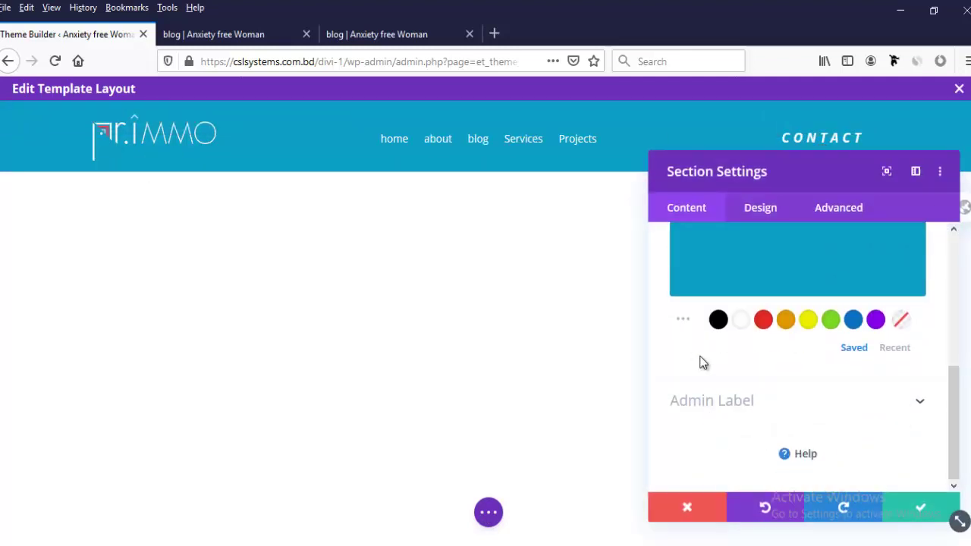
click(683, 322)
scroll(713, 364, down, 1)
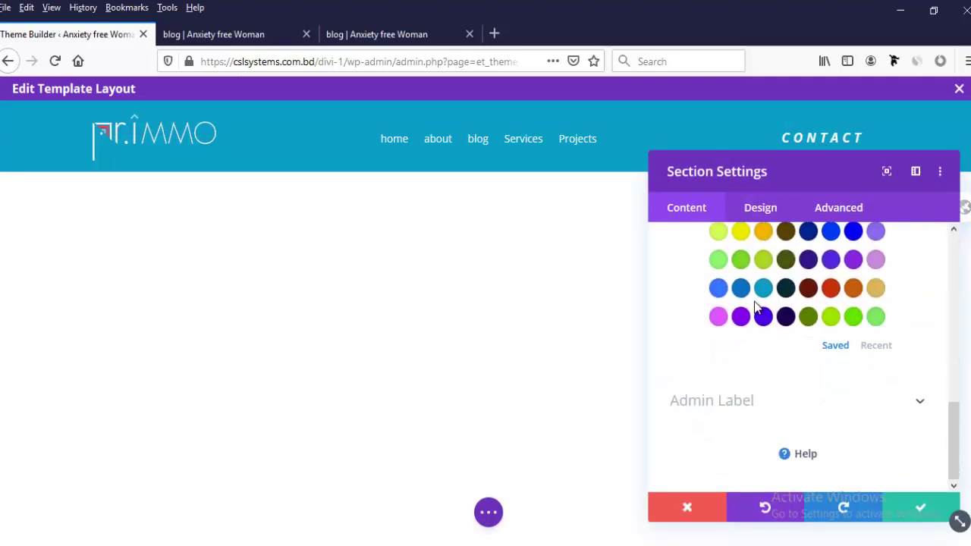
click(718, 289)
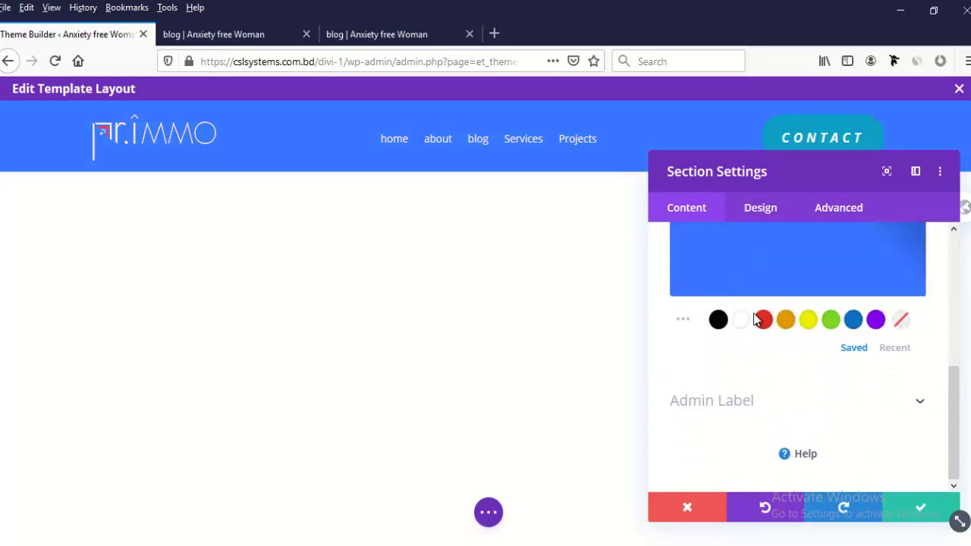
click(921, 508)
mouse_move(488, 512)
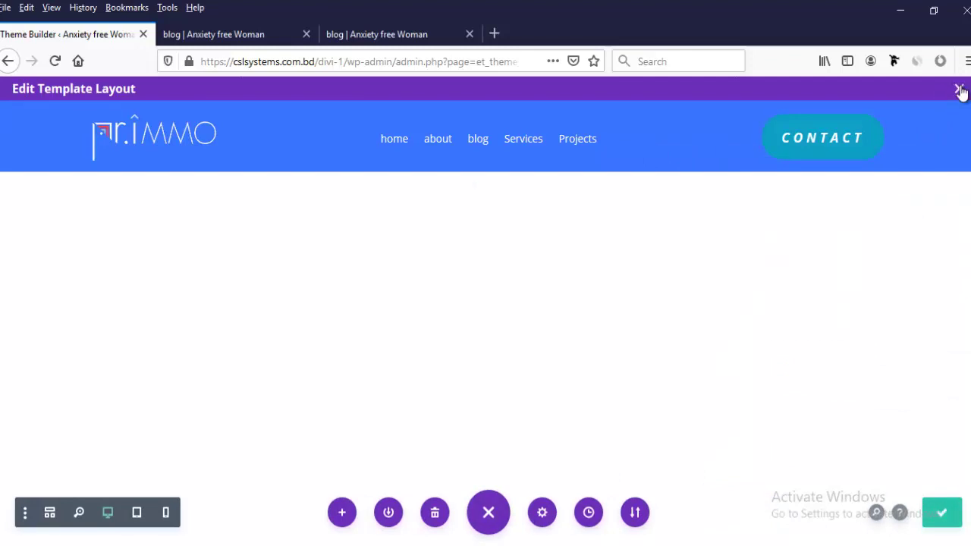
click(959, 90)
Save the Theme Builder changes and reload the live blog page to see the blue header.
click(221, 148)
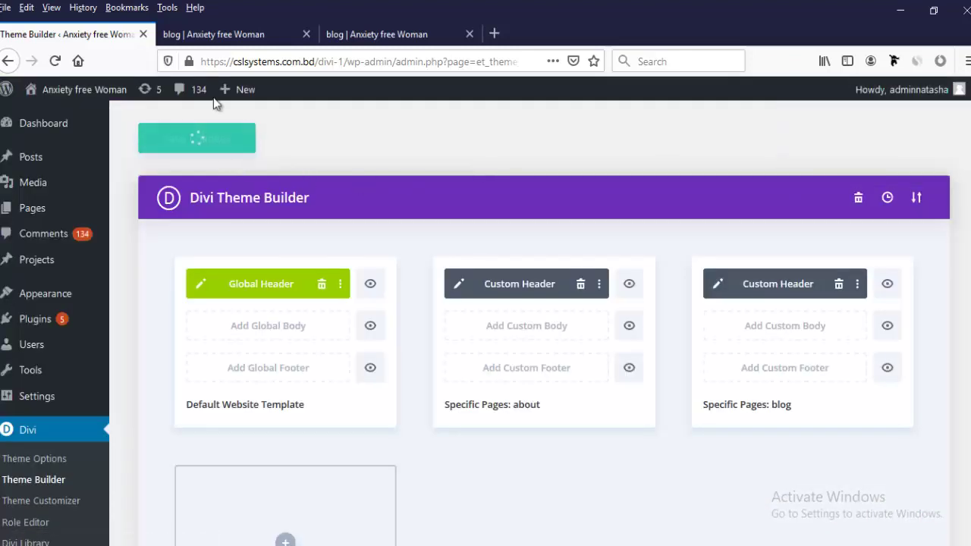
click(232, 35)
click(54, 60)
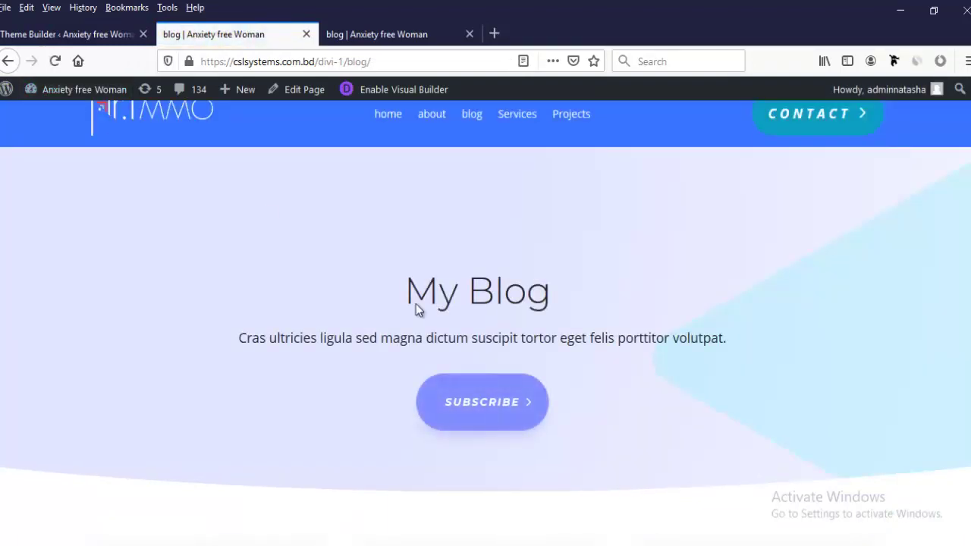
scroll(143, 243, down, 2)
scroll(142, 242, down, 6)
scroll(143, 243, up, 6)
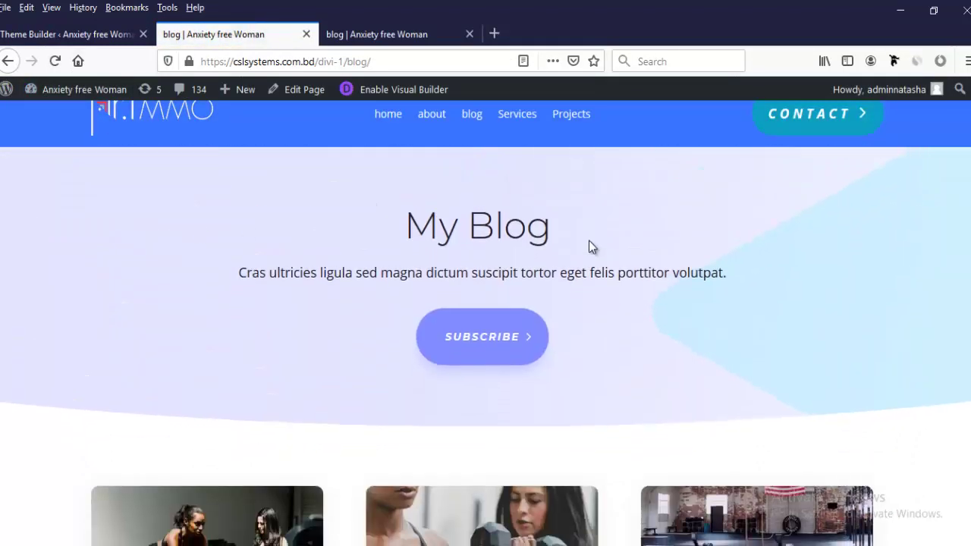
Check the about and home page headers against the Theme Builder, finishing on the homepage.
click(428, 116)
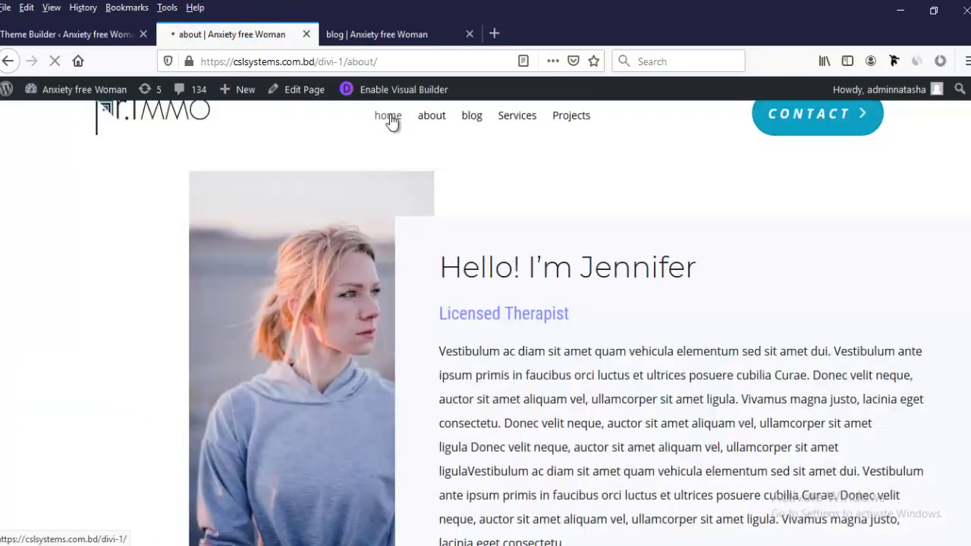
click(388, 117)
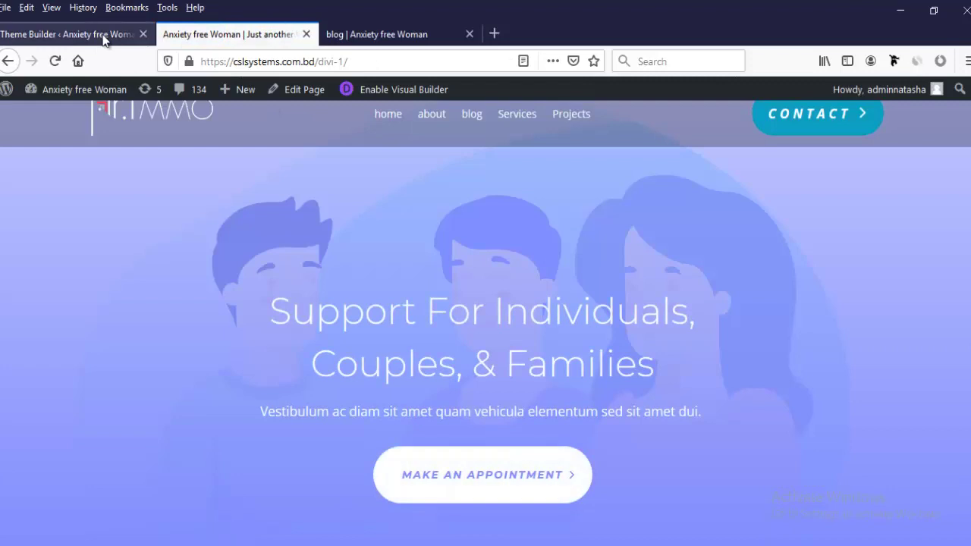
click(102, 34)
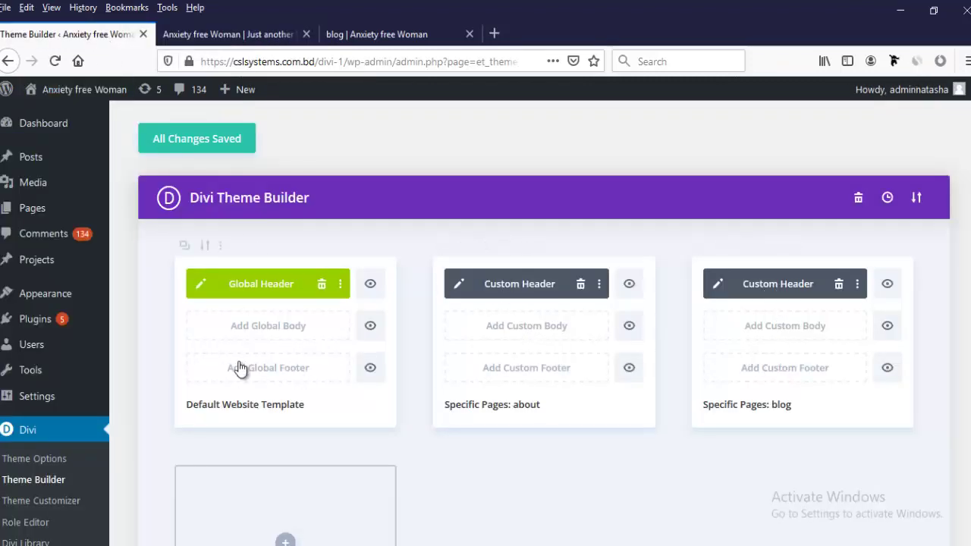
click(249, 35)
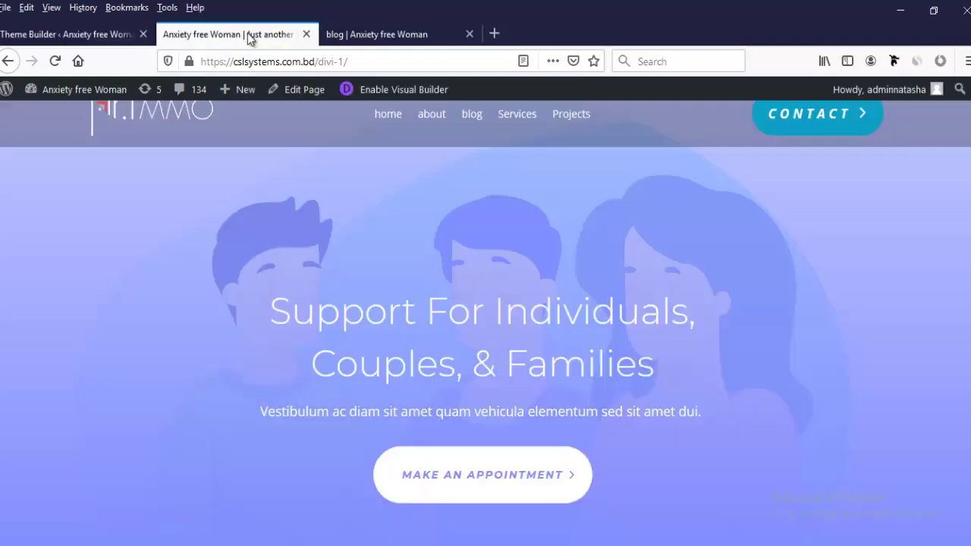
click(114, 34)
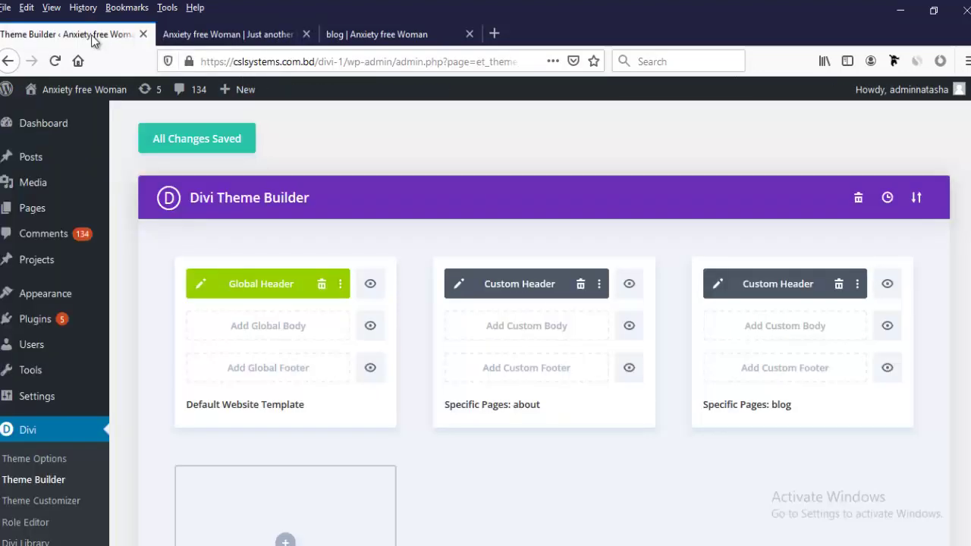
click(216, 35)
scroll(142, 246, down, 5)
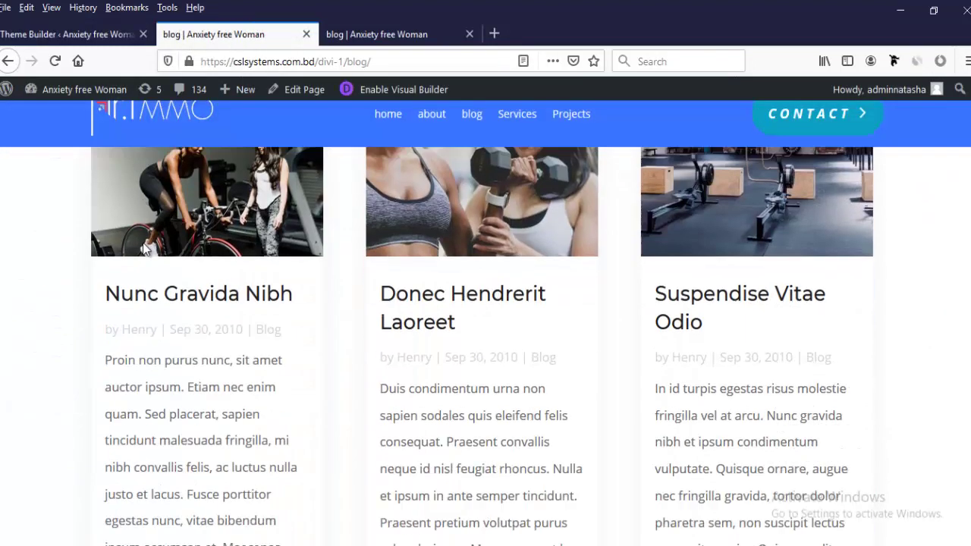
key(alt+Left)
click(93, 38)
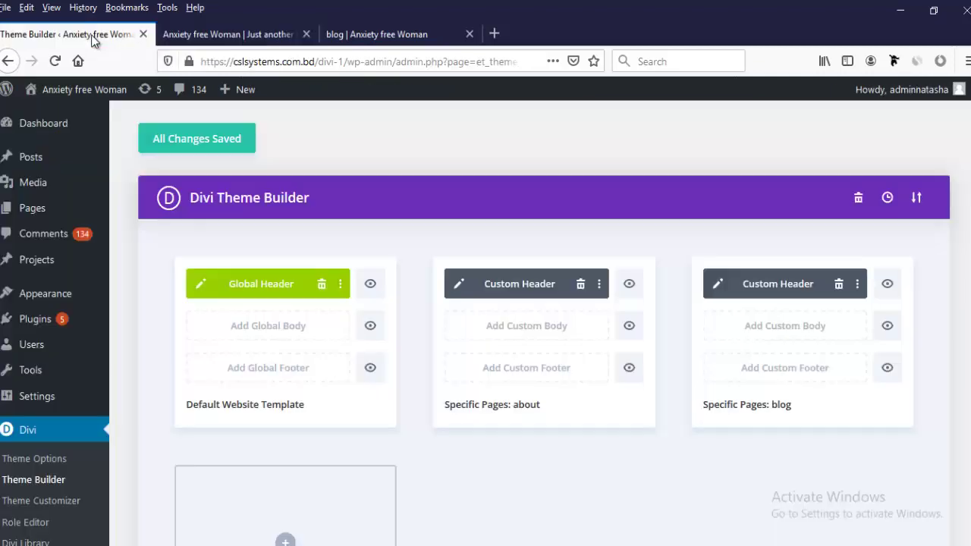
click(224, 39)
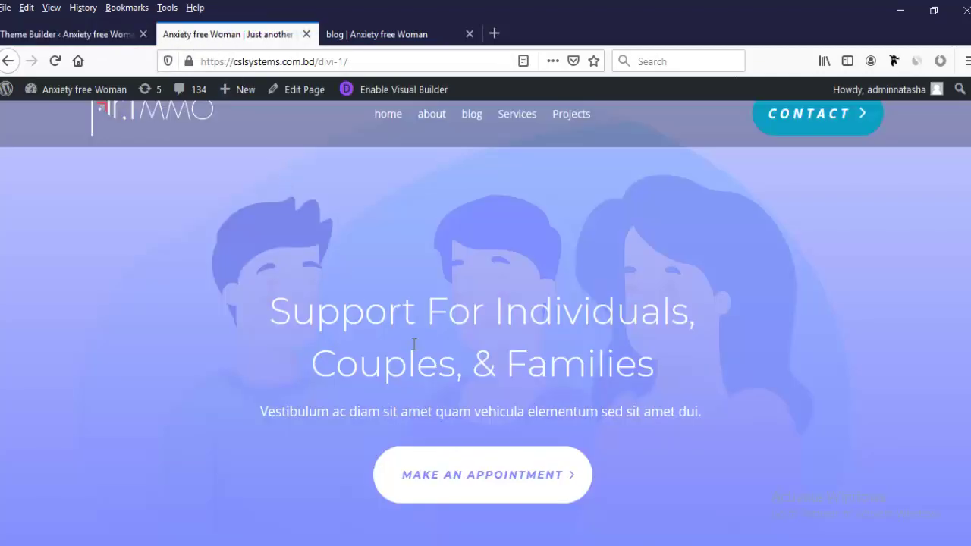